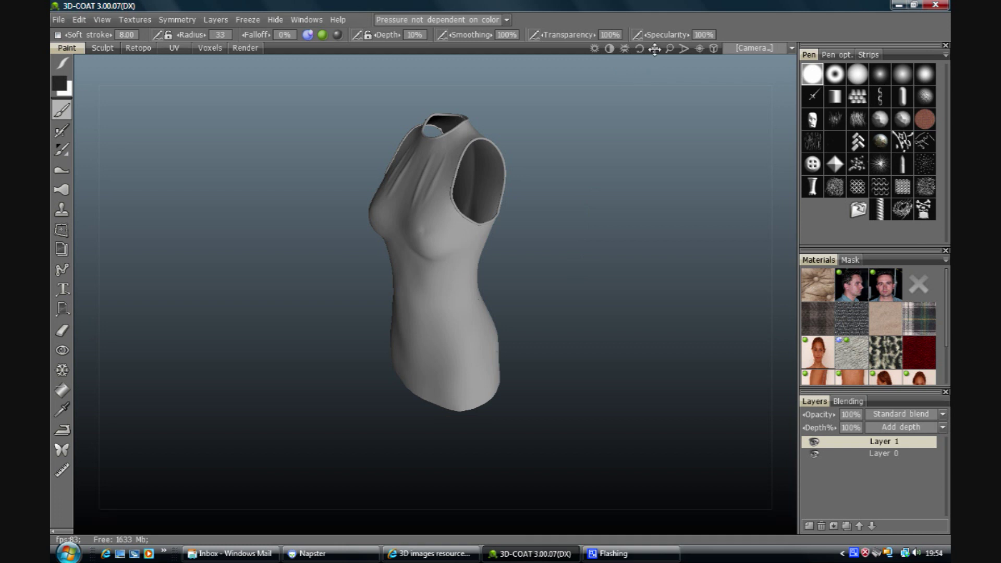
# - Add an empty Layer 2 and fill the entire Layer 1 so the dress turns black
pyautogui.moveTo(654, 48); pyautogui.dragTo(680, 312)
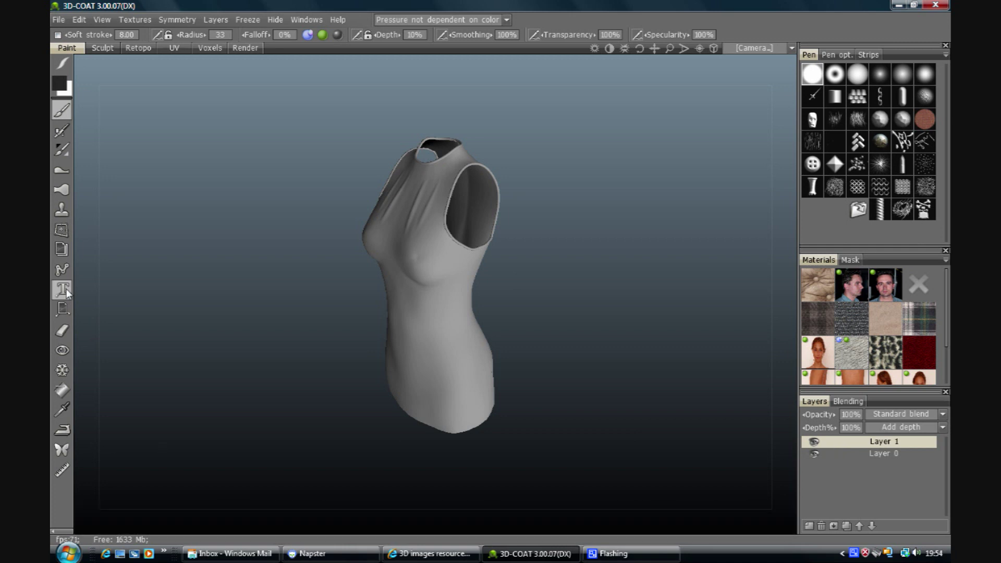
pyautogui.click(809, 526)
pyautogui.click(61, 390)
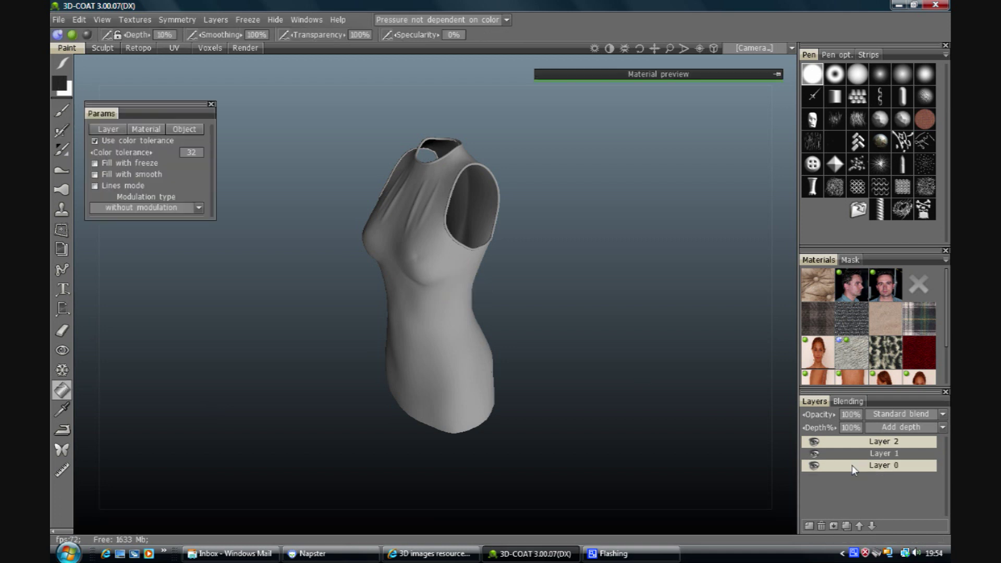
pyautogui.click(834, 454)
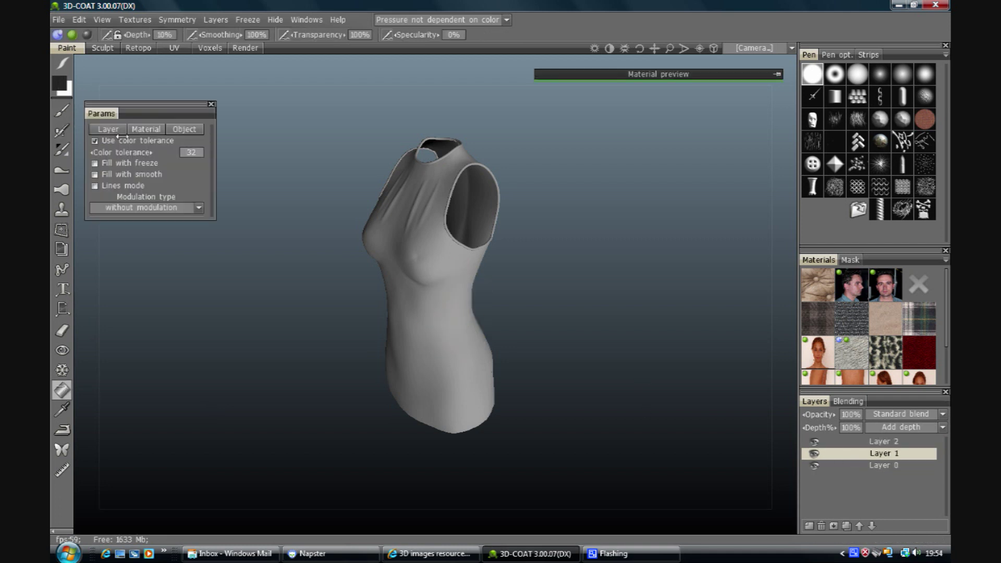
pyautogui.click(417, 302)
pyautogui.click(417, 300)
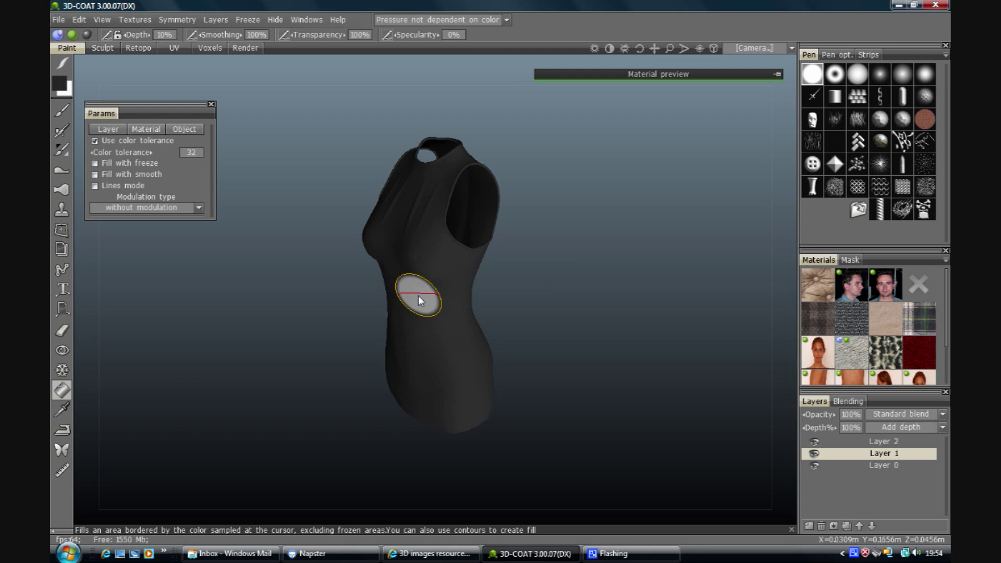
# - Make Layer 2 active, face the front, and start a spline with X-axis symmetry
pyautogui.click(861, 444)
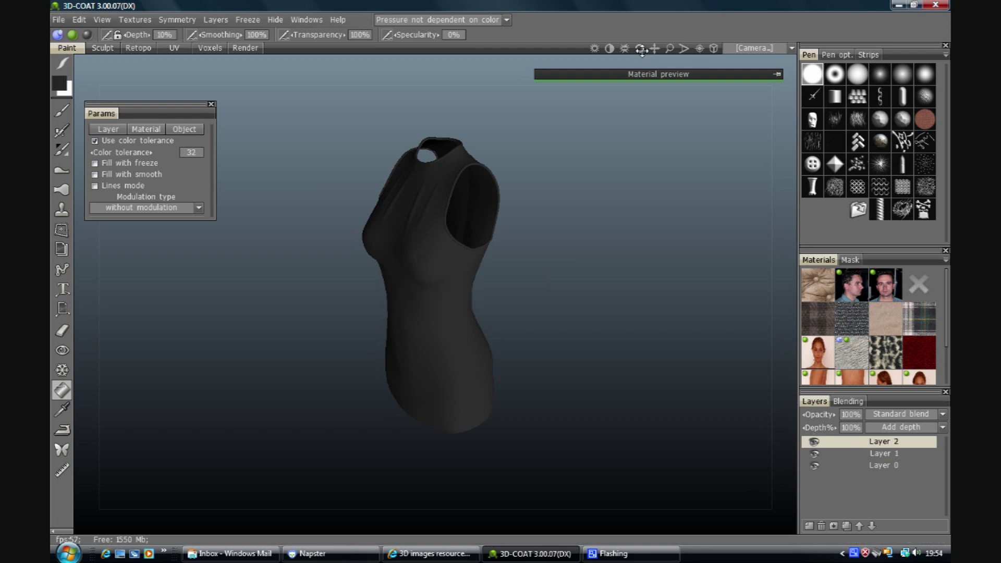
pyautogui.moveTo(642, 50); pyautogui.dragTo(693, 52)
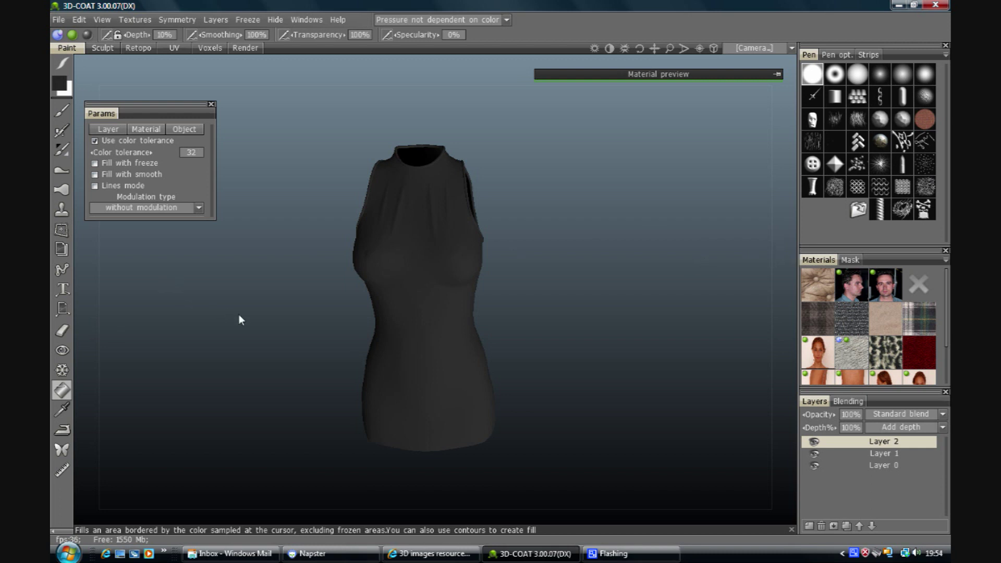
pyautogui.click(59, 272)
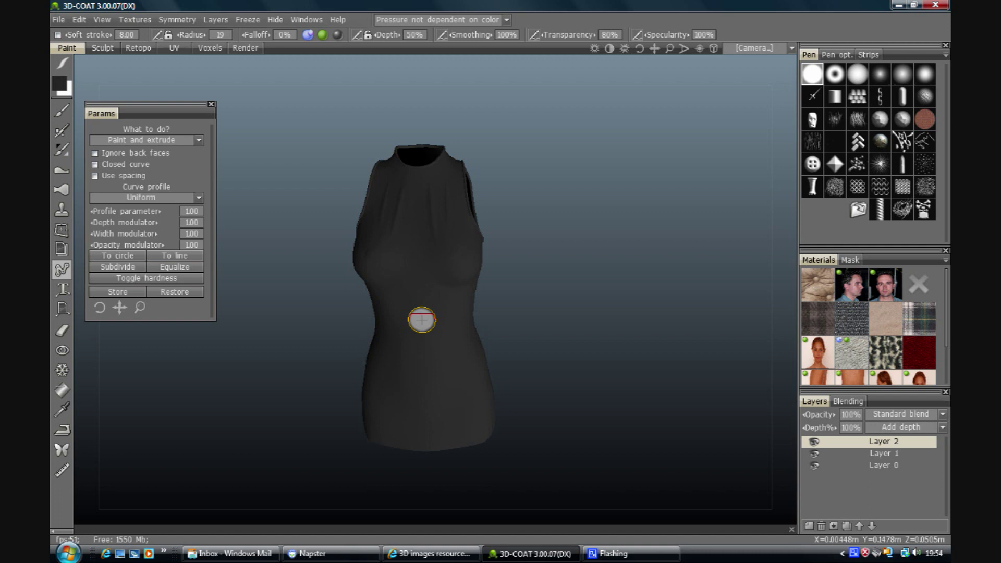
pyautogui.press('s')
pyautogui.click(412, 304)
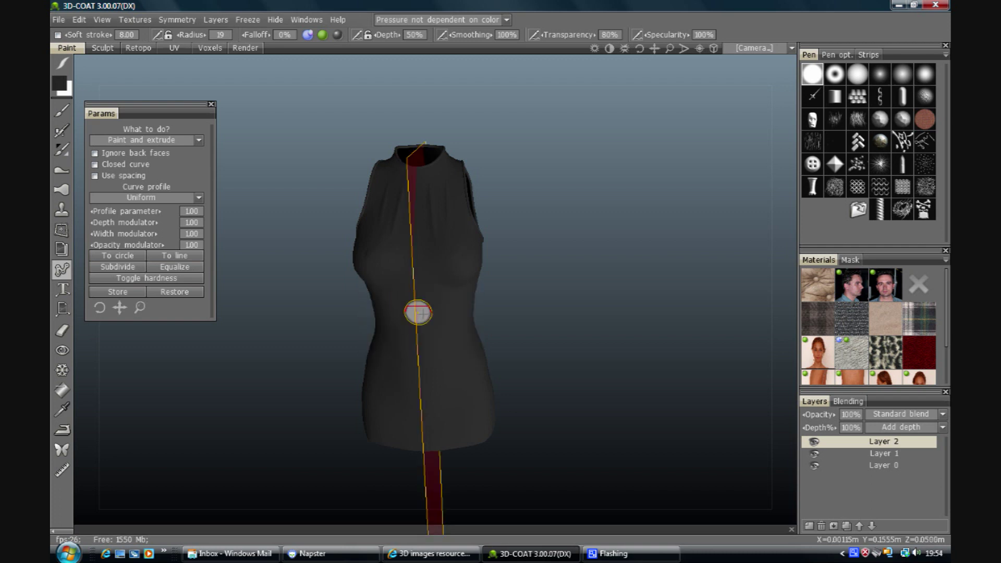
# - Place spline points across and around the waist to outline the belt
pyautogui.click(417, 312)
pyautogui.click(464, 313)
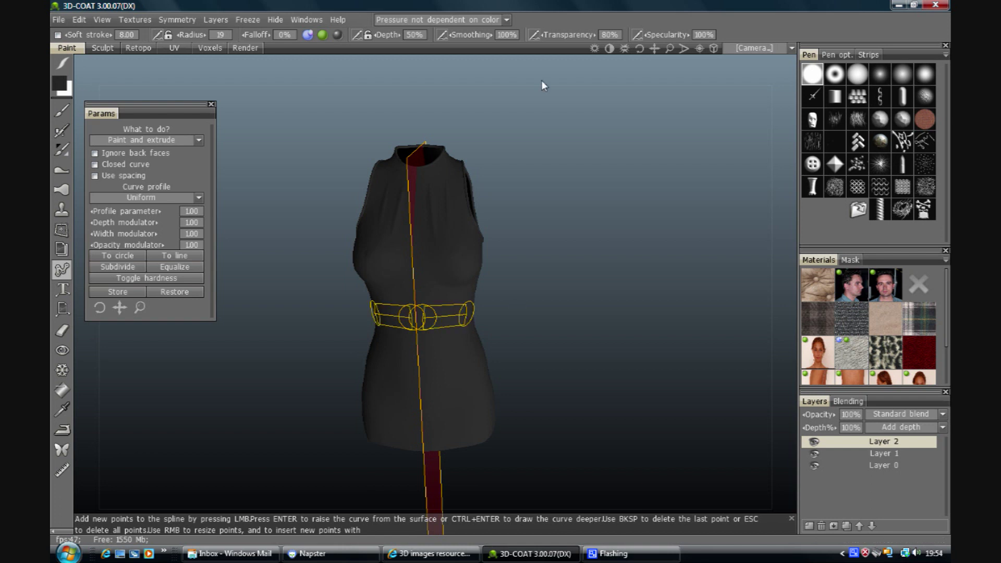
pyautogui.moveTo(639, 49); pyautogui.dragTo(638, 54)
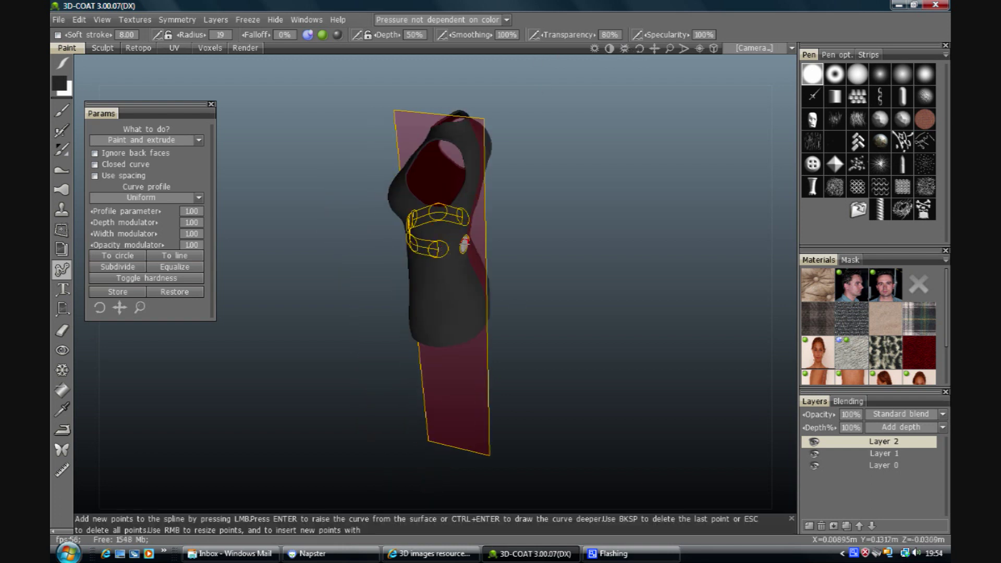
pyautogui.click(464, 243)
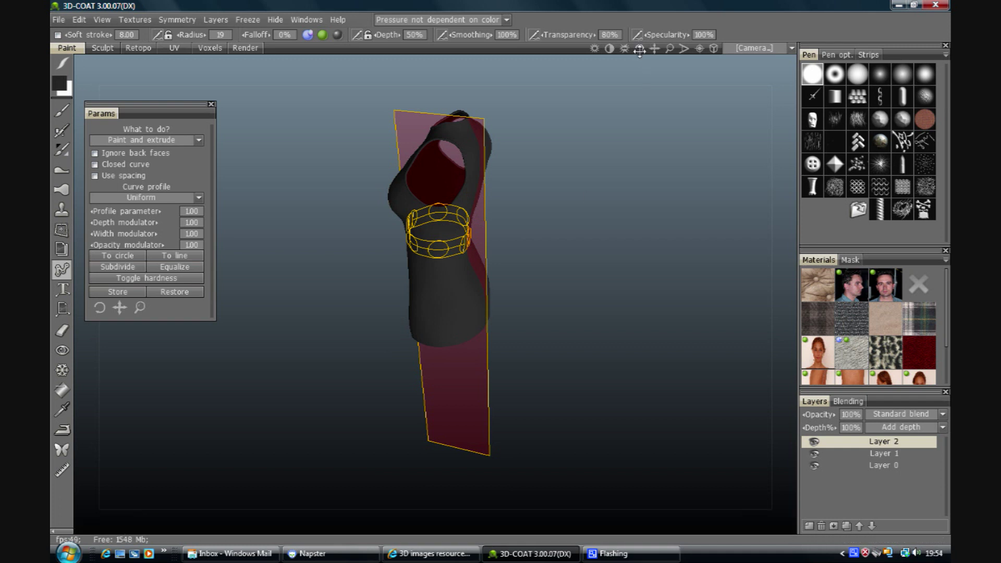
pyautogui.moveTo(640, 50); pyautogui.dragTo(639, 51)
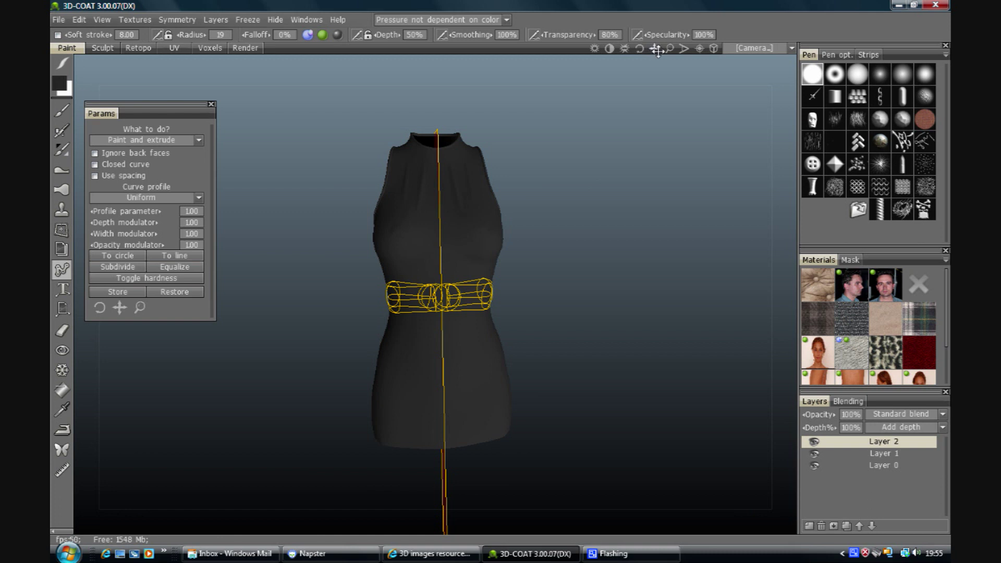
pyautogui.moveTo(669, 48); pyautogui.dragTo(688, 49)
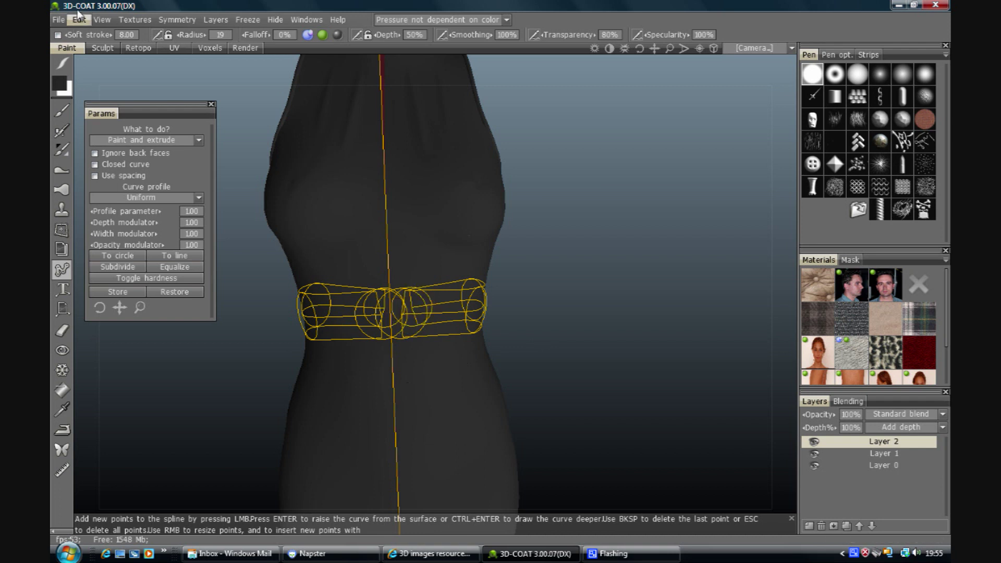
# - Turn off symmetry, add belt points along the waist's side, and make the curve closed
pyautogui.click(168, 21)
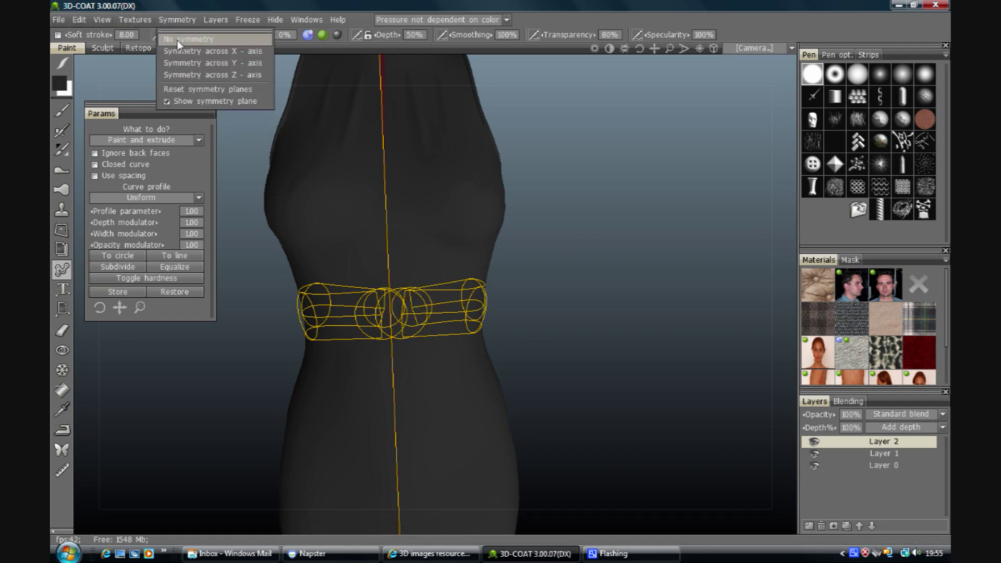
pyautogui.click(178, 40)
pyautogui.moveTo(640, 48); pyautogui.dragTo(694, 49)
pyautogui.click(639, 354)
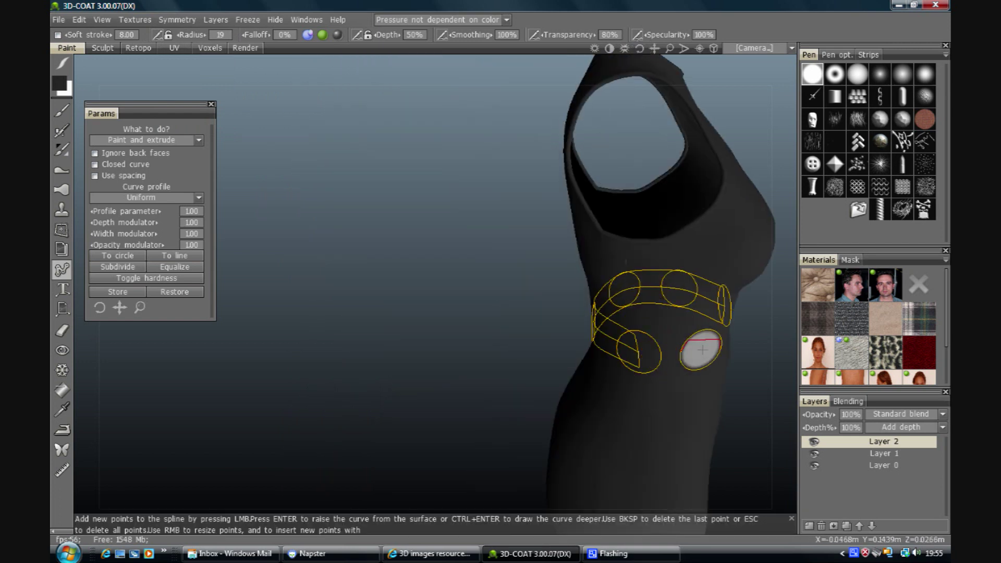
pyautogui.click(699, 357)
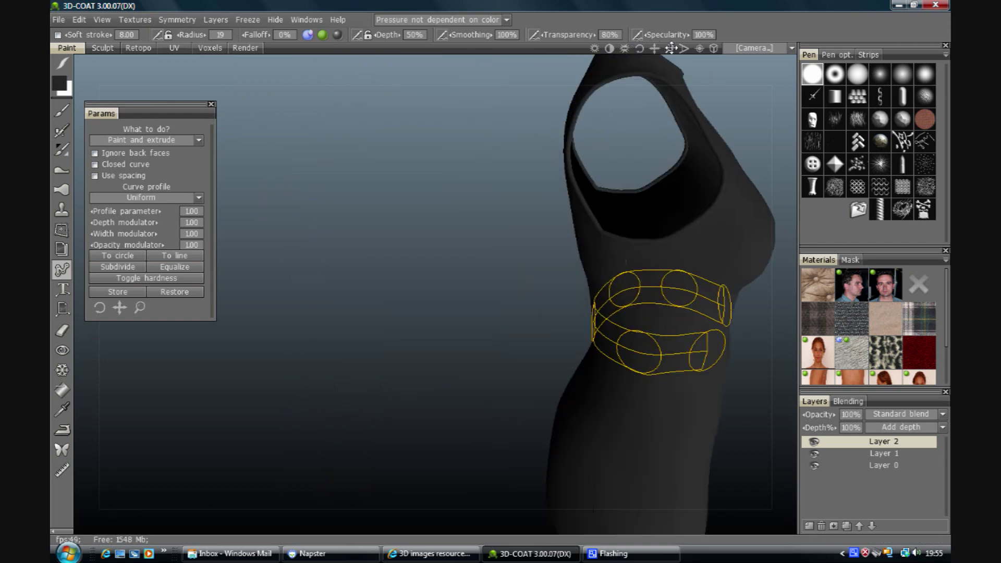
pyautogui.moveTo(640, 48); pyautogui.dragTo(600, 48)
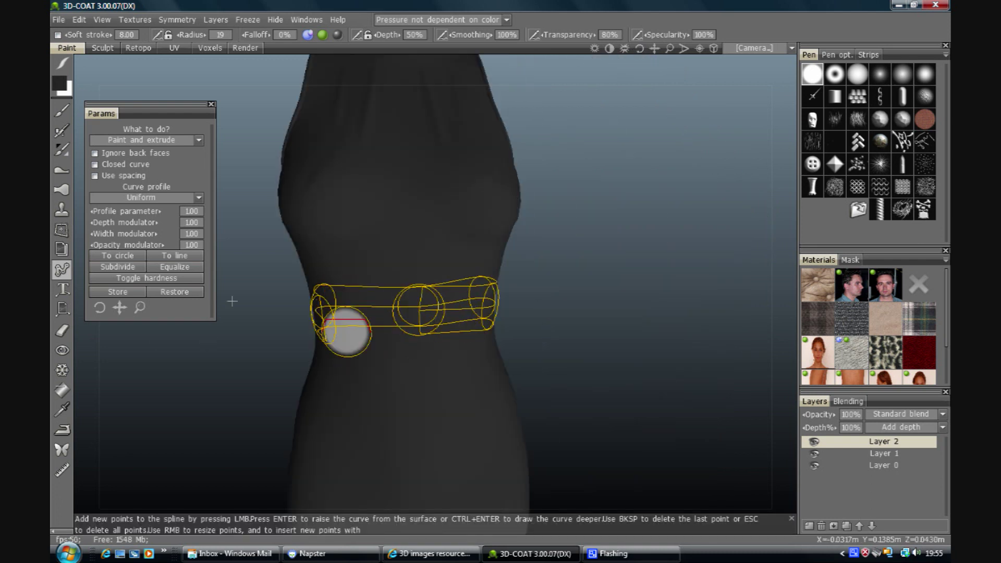
pyautogui.click(109, 163)
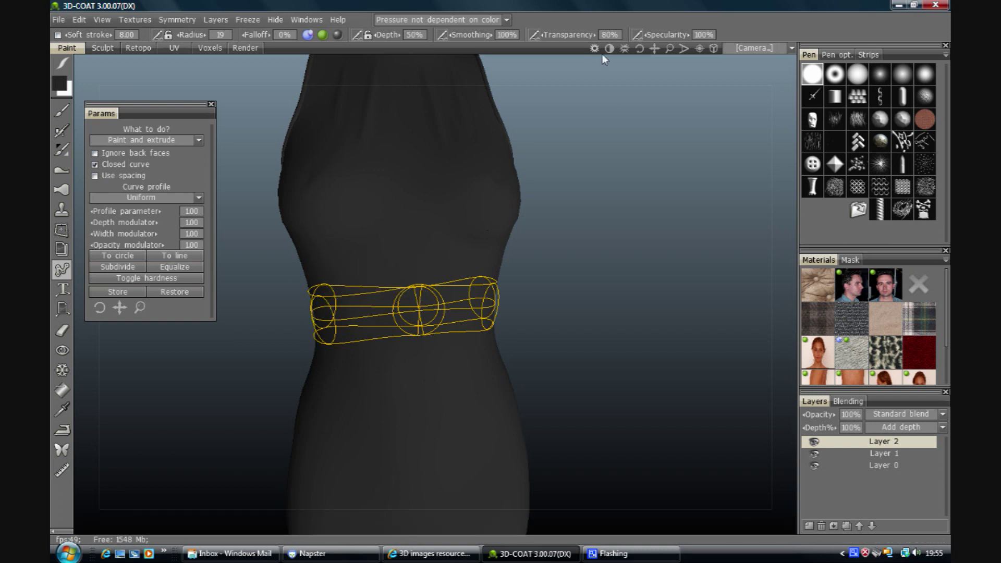
# - Add one more ring point, then equalize and subdivide the spline's points
pyautogui.moveTo(638, 52); pyautogui.dragTo(553, 271)
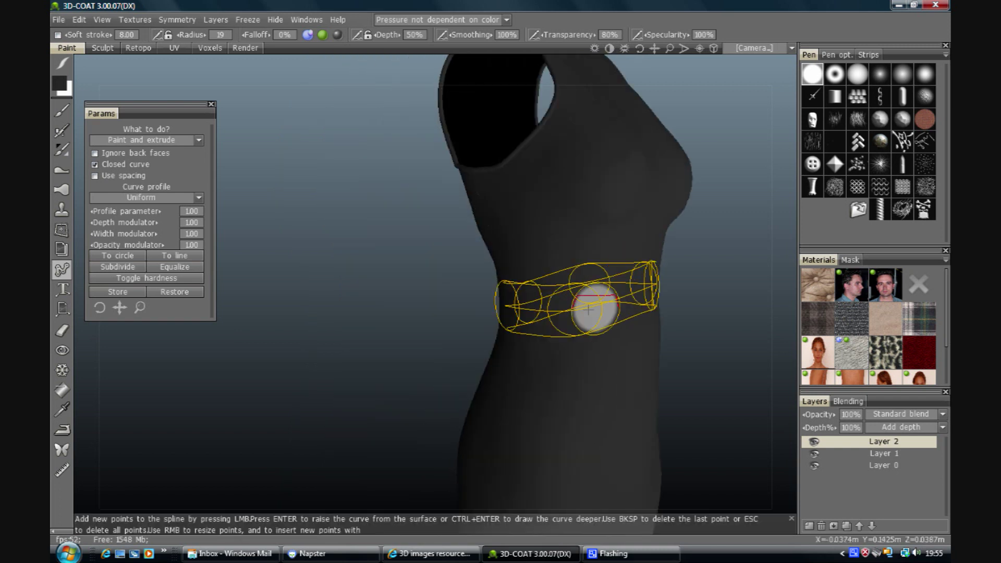
pyautogui.click(575, 311)
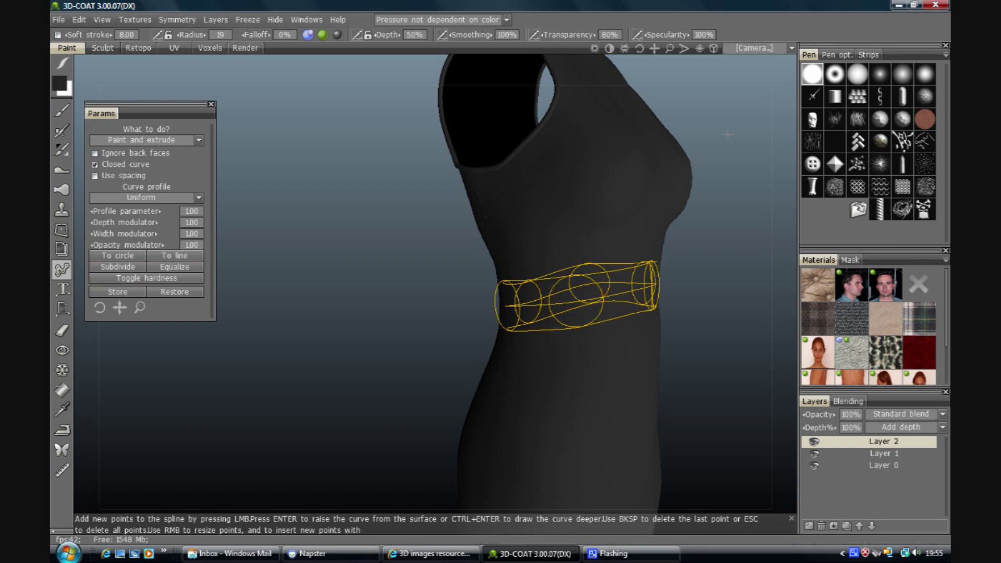
pyautogui.moveTo(643, 52); pyautogui.dragTo(644, 52)
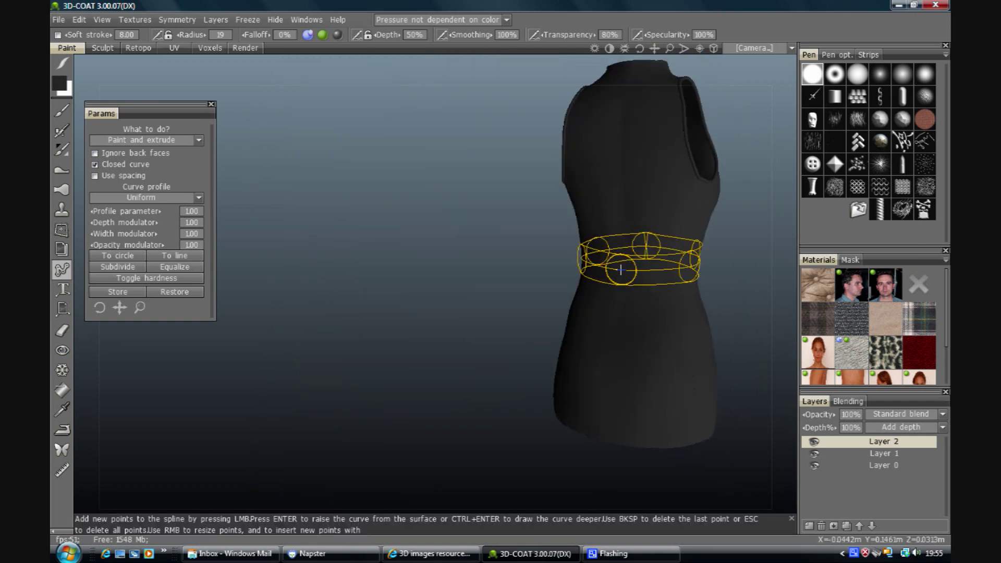
pyautogui.click(170, 268)
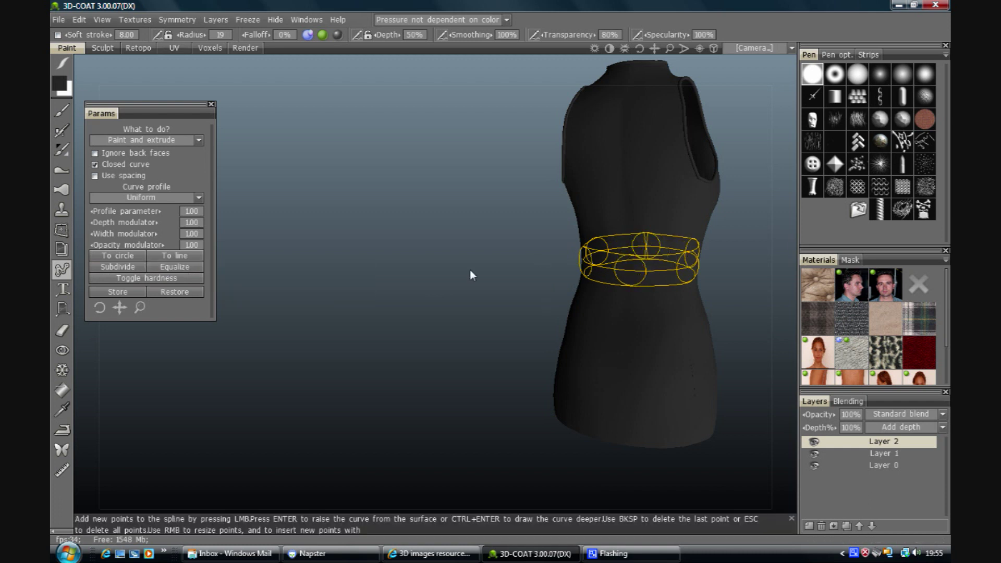
pyautogui.click(125, 268)
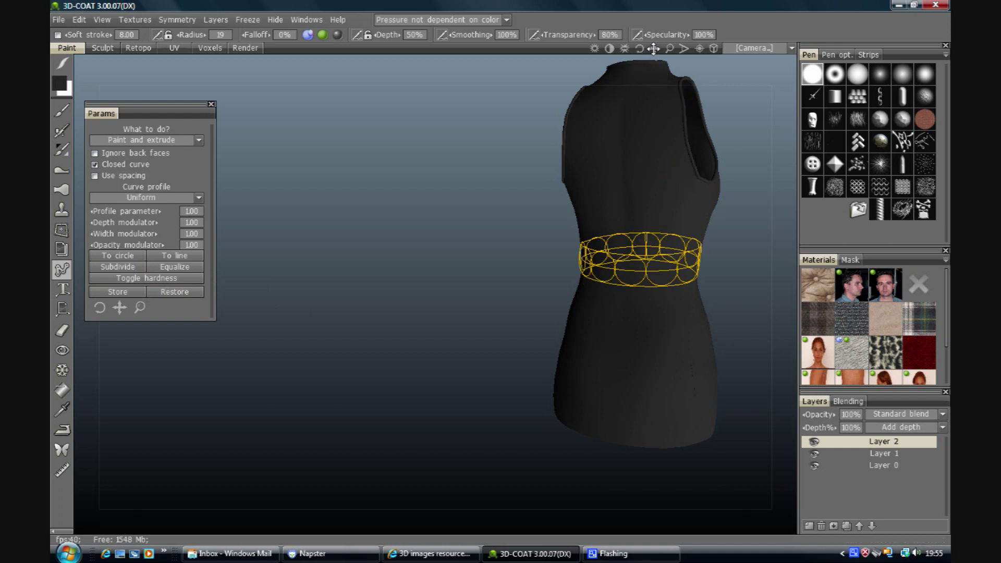
pyautogui.moveTo(641, 49); pyautogui.dragTo(641, 48)
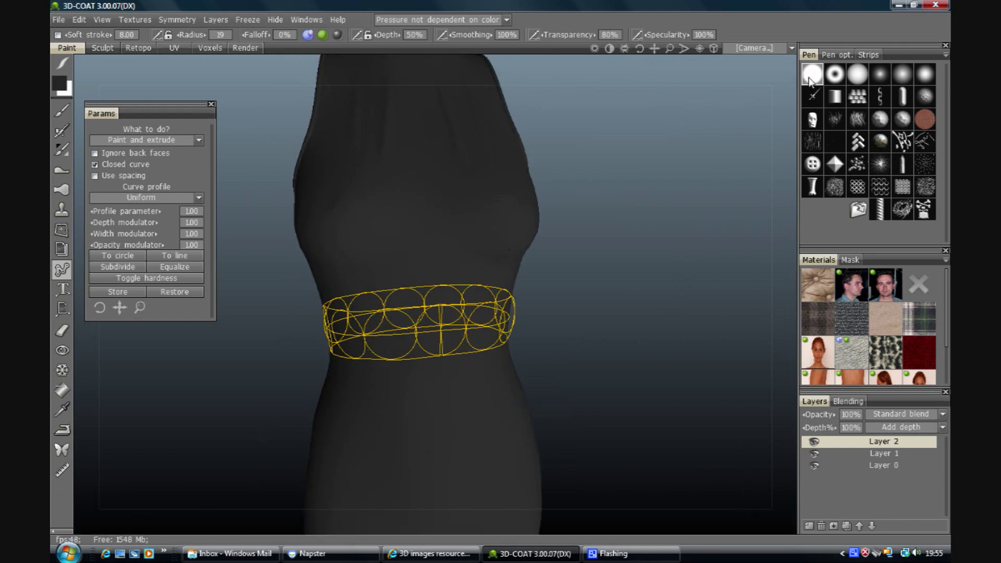
# - Set the paint colour to near-white at 0% saturation and 95% lightness
pyautogui.click(61, 87)
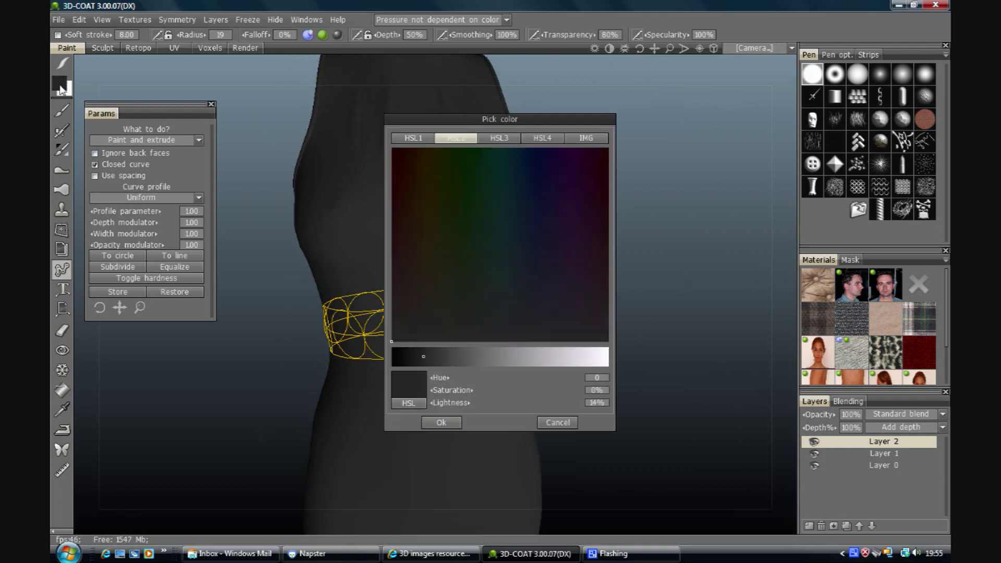
pyautogui.moveTo(566, 360); pyautogui.dragTo(608, 365)
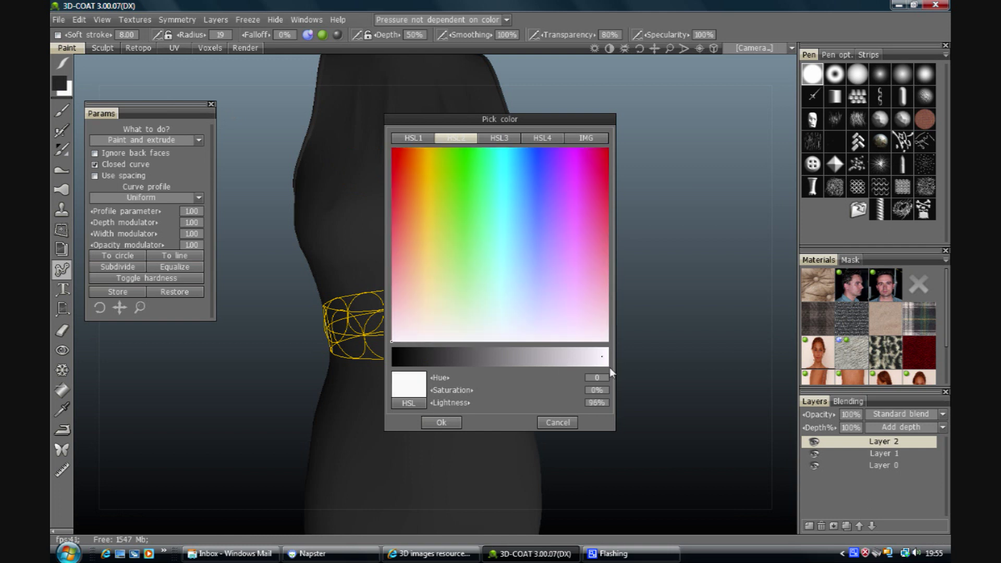
pyautogui.click(442, 423)
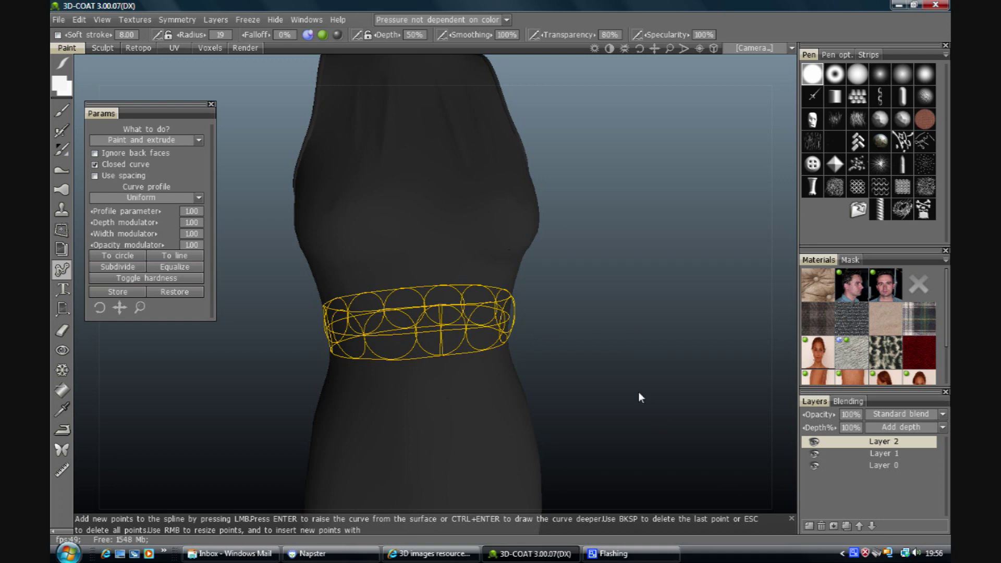
# - Extrude the waist spline into a band and set its Width modulator to 0.98
pyautogui.press('Return')
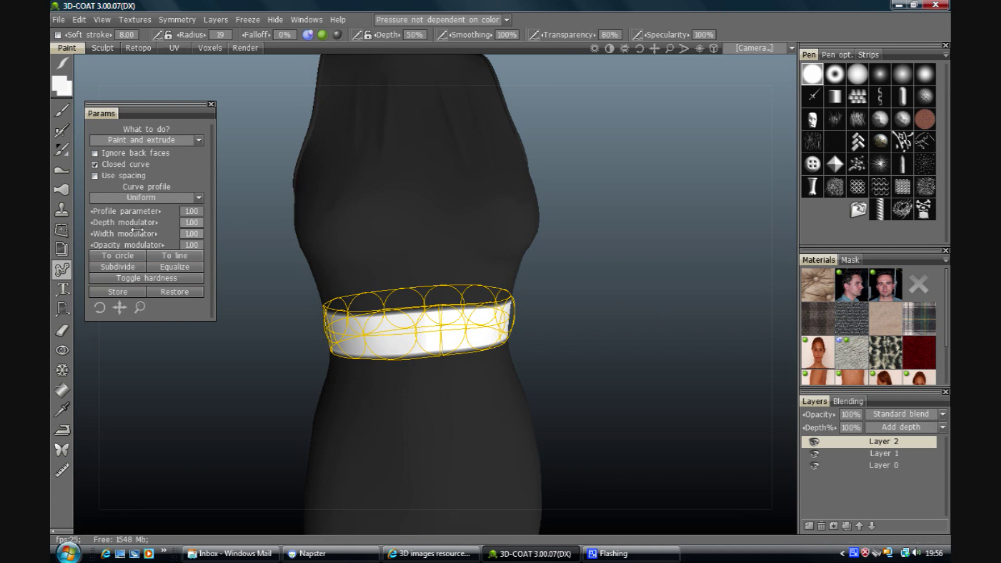
pyautogui.moveTo(156, 233); pyautogui.dragTo(94, 235)
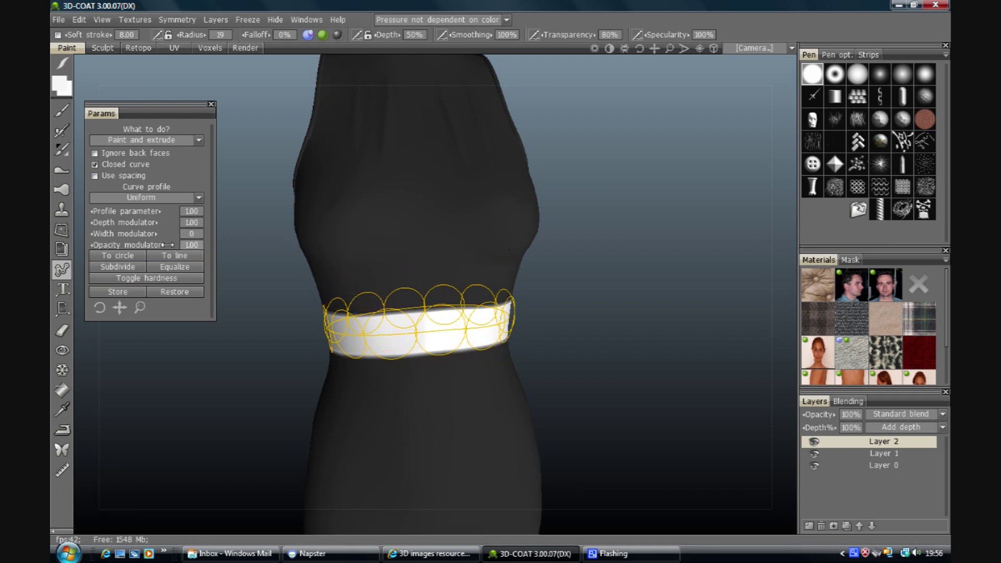
pyautogui.moveTo(168, 244); pyautogui.dragTo(230, 243)
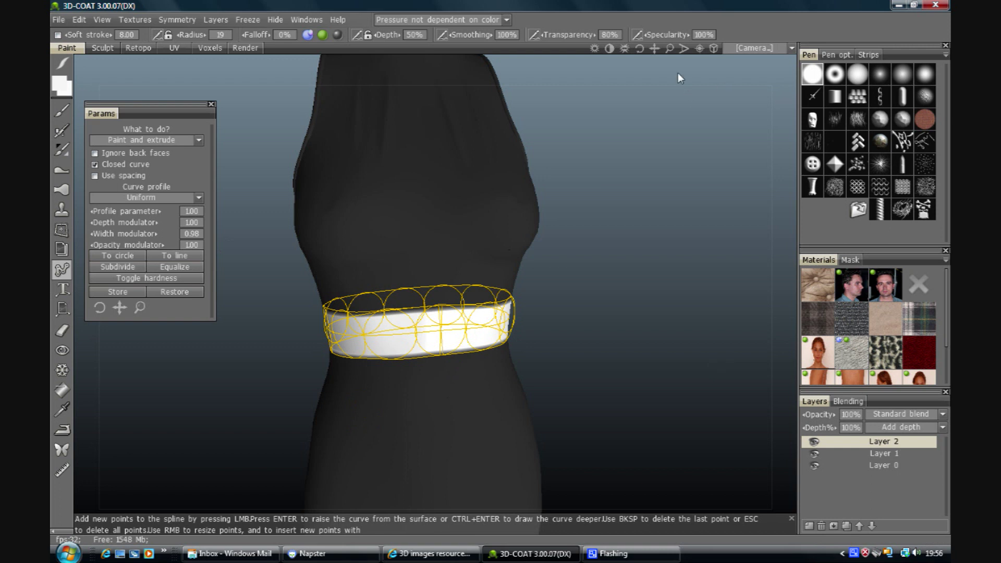
pyautogui.moveTo(640, 48); pyautogui.dragTo(661, 203)
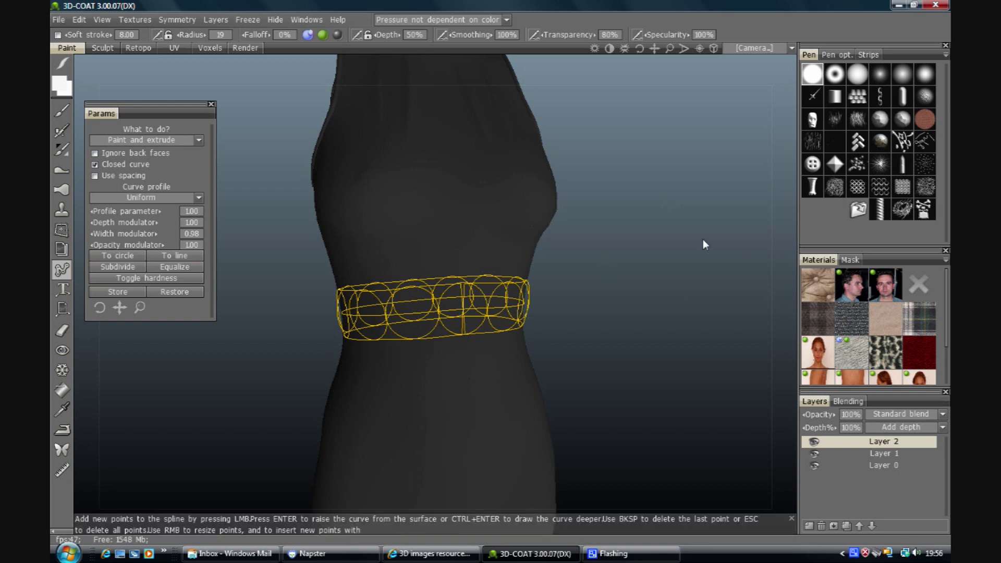
# - Choose the Ringmail brush and enable spacing at 80%
pyautogui.click(879, 194)
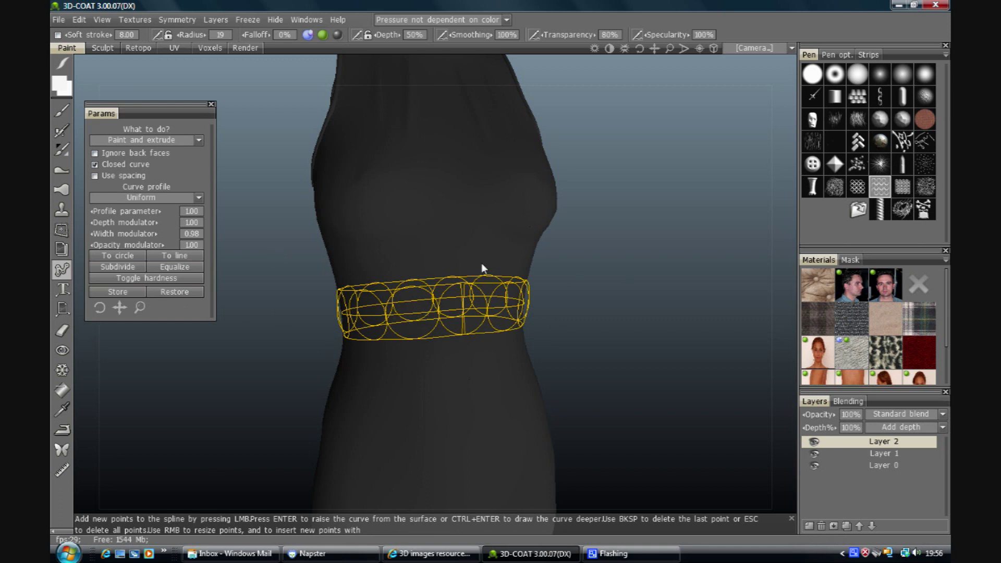
pyautogui.click(104, 177)
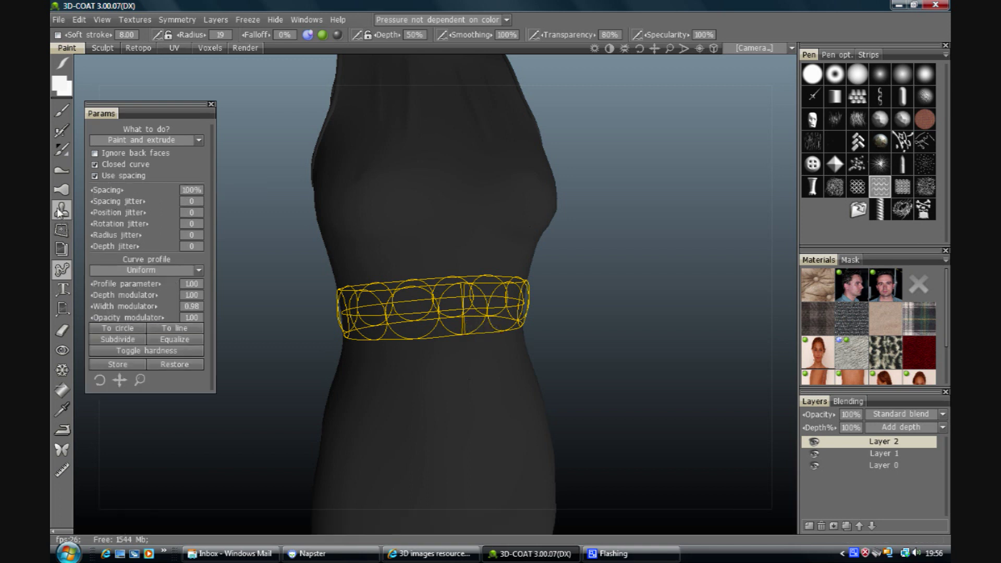
pyautogui.click(192, 202)
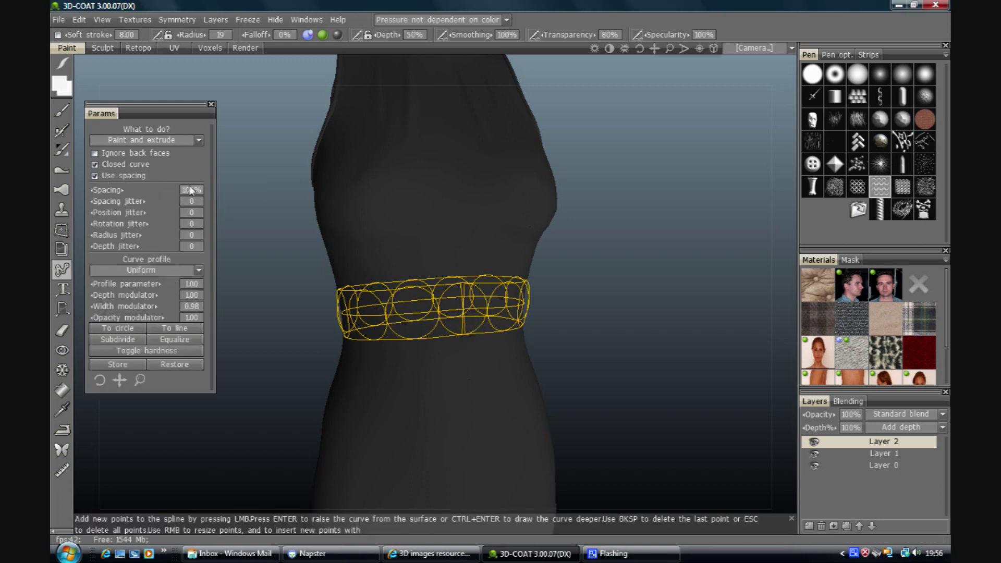
pyautogui.click(191, 190)
pyautogui.write('80')
pyautogui.press('Return')
pyautogui.press('Return')
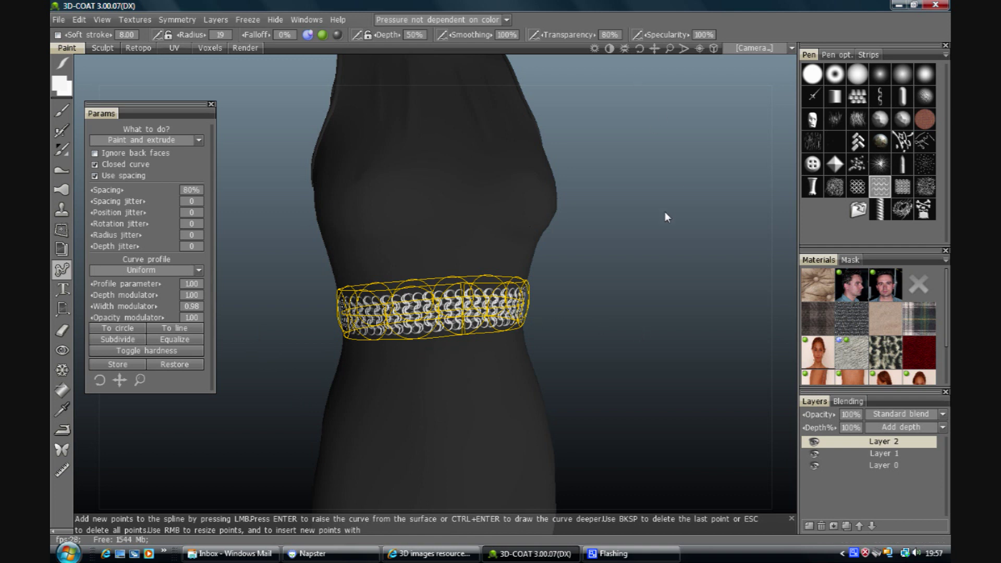
# - Inspect the chain-mail belt up close, finishing the curve and checking side and front
pyautogui.moveTo(669, 48); pyautogui.dragTo(723, 181)
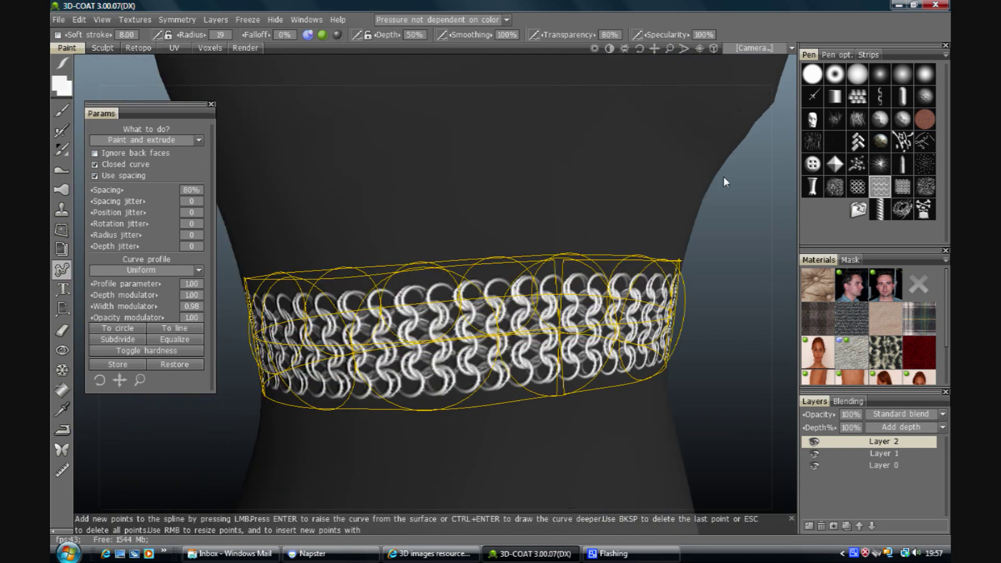
pyautogui.press('Escape')
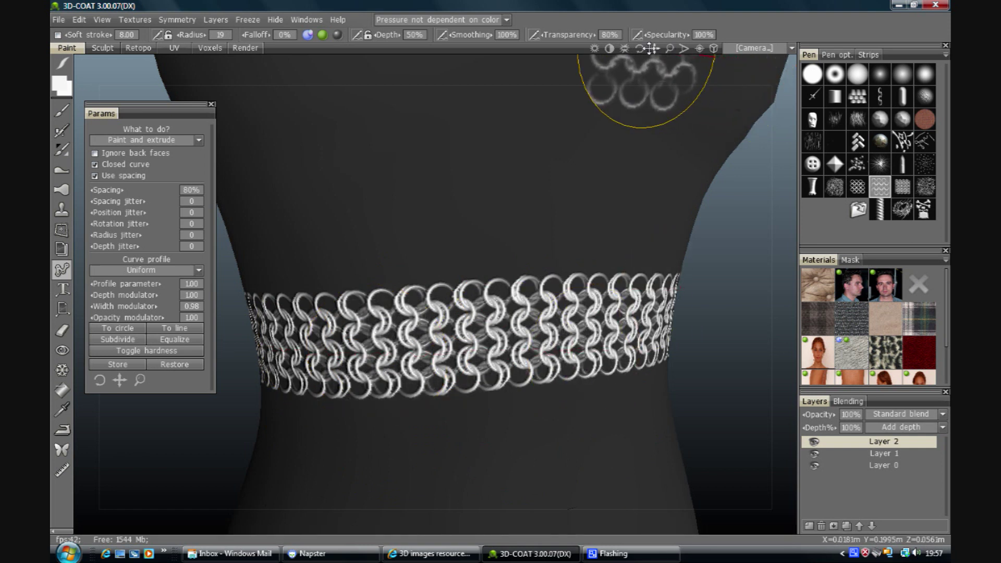
pyautogui.moveTo(651, 49); pyautogui.dragTo(645, 49)
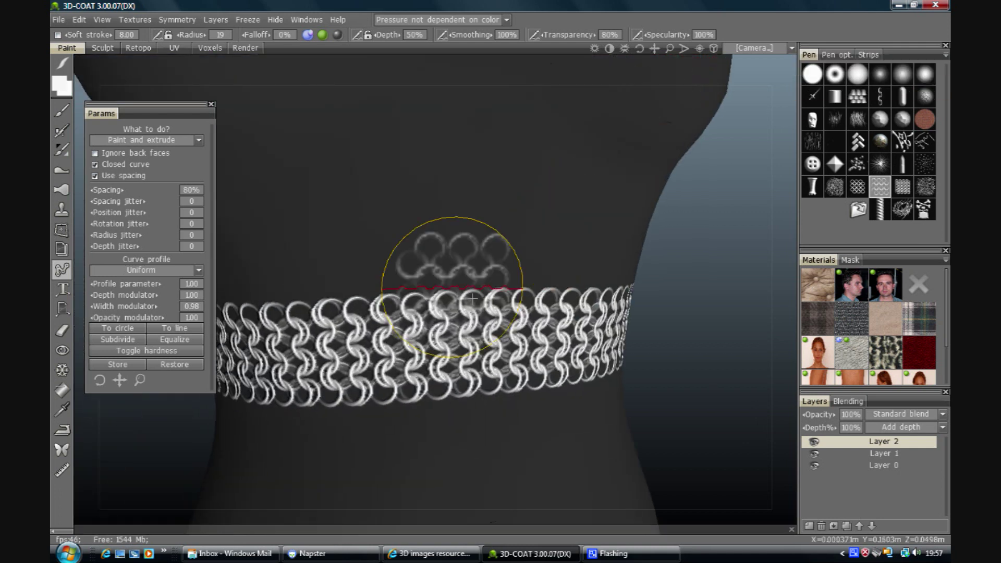
pyautogui.moveTo(705, 267); pyautogui.dragTo(731, 254)
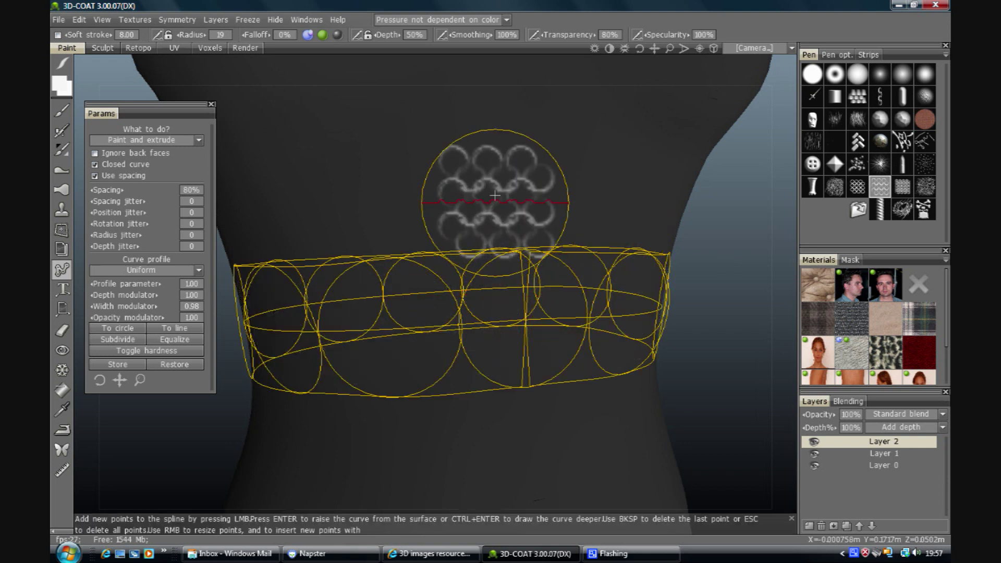
# - Raise the brush depth to 223% for repainting the chain-mail belt
pyautogui.moveTo(493, 187); pyautogui.dragTo(530, 158, button='right')
pyautogui.moveTo(484, 111); pyautogui.dragTo(483, 35, button='right')
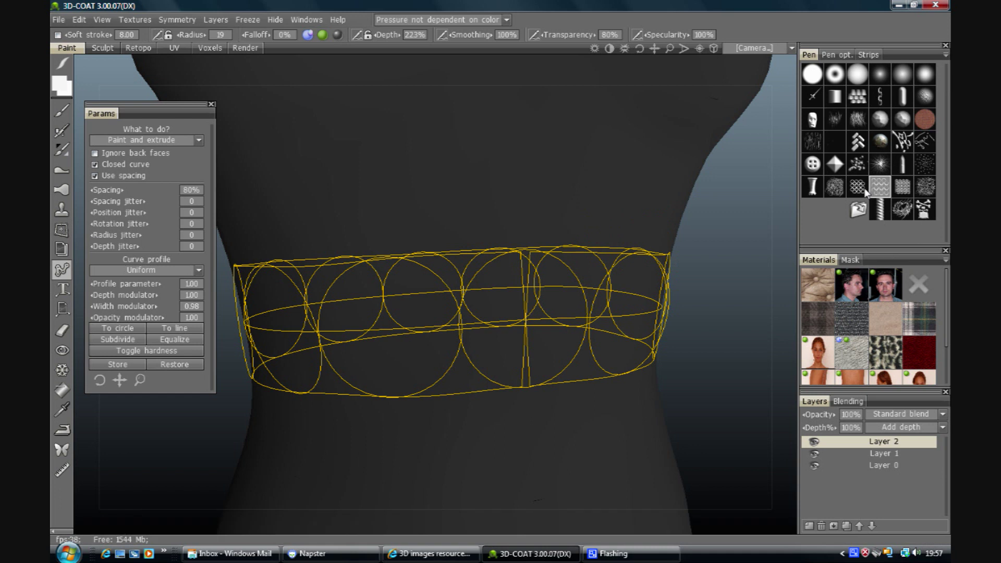
pyautogui.moveTo(863, 190)
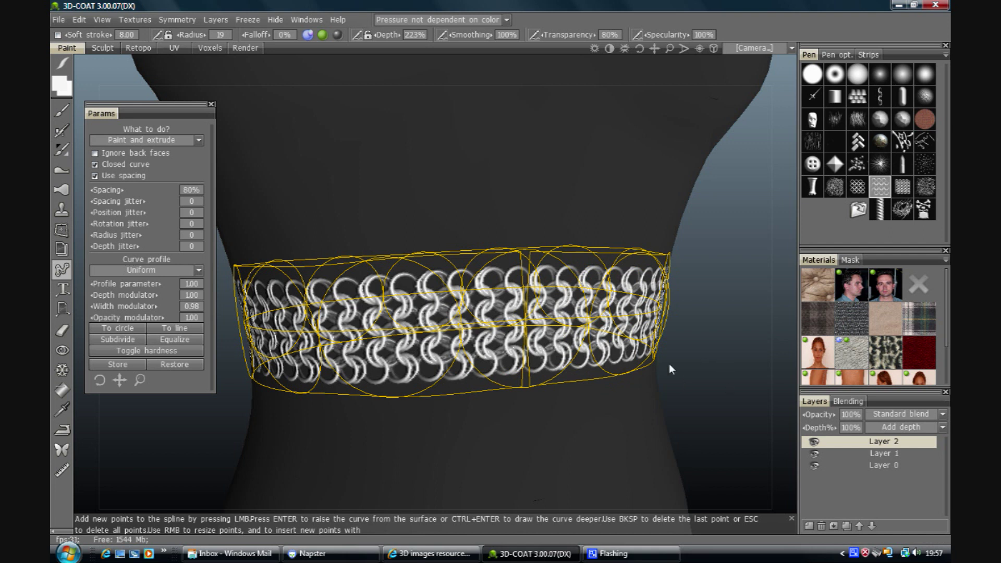
# - Try a spacing jitter of 5, then reset spacing jitter to 0
pyautogui.click(190, 209)
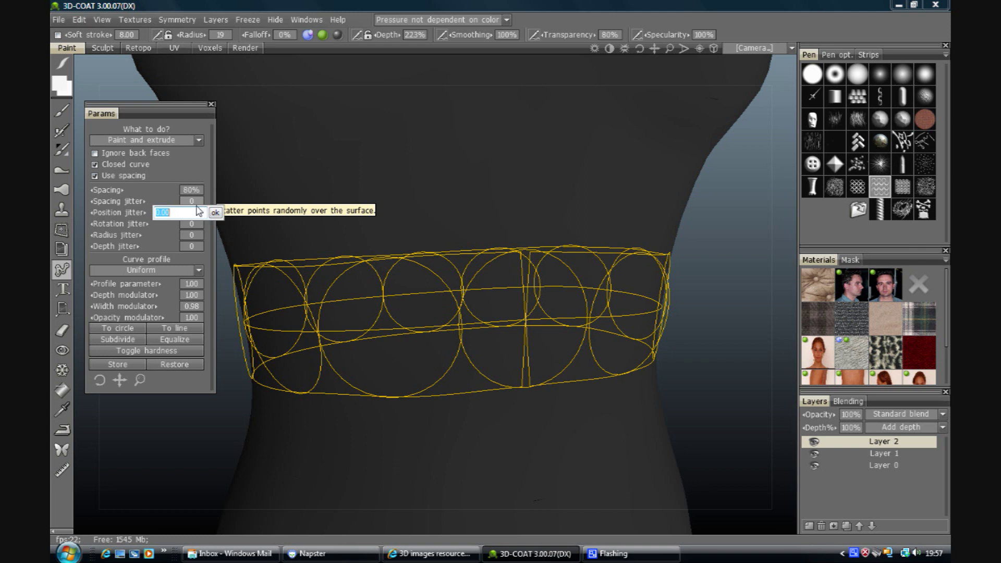
pyautogui.click(195, 203)
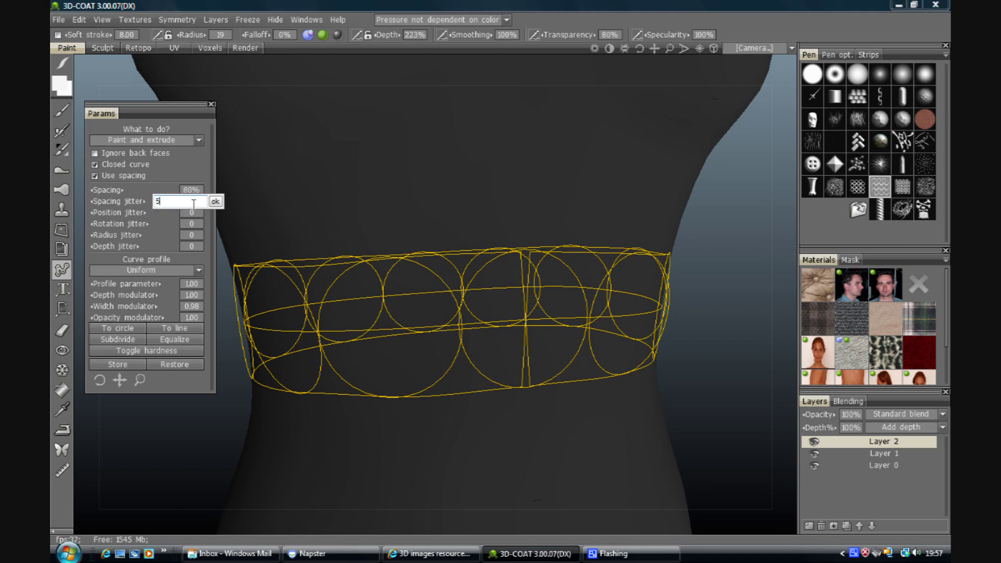
pyautogui.press('Return')
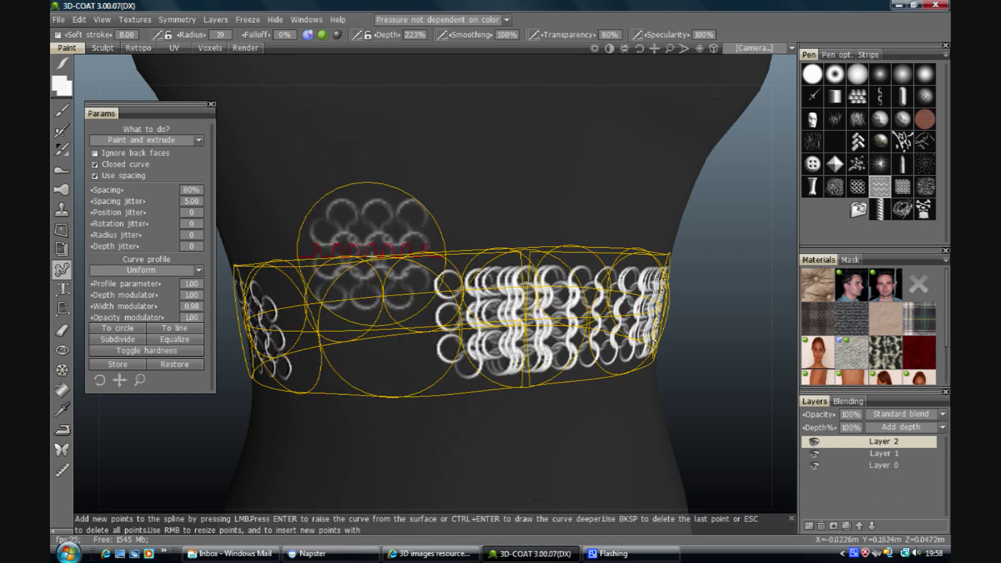
pyautogui.click(197, 204)
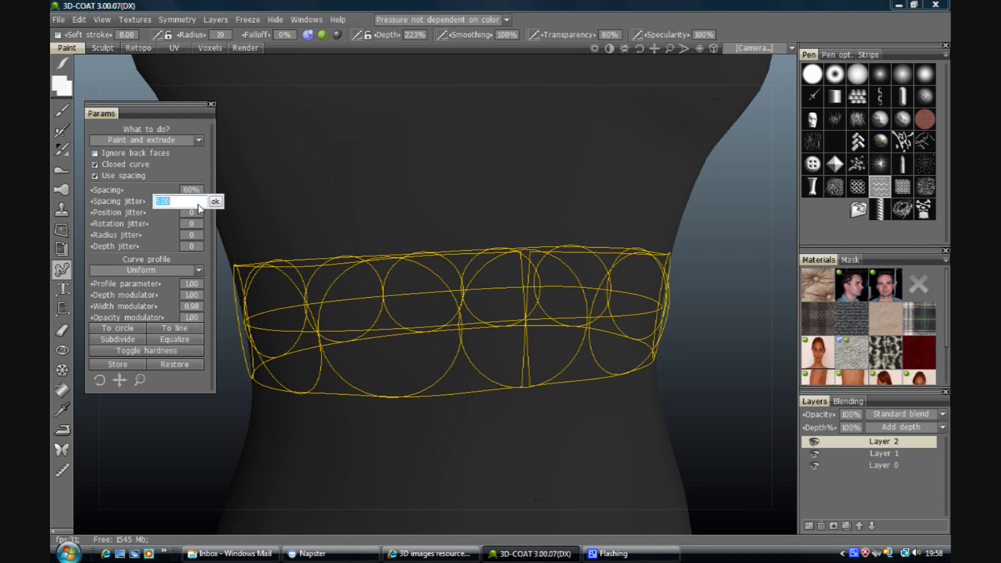
pyautogui.write('0')
pyautogui.press('Return')
# - Test position jitter 100 with a ring stroke, undo it, and reset position jitter to 0
pyautogui.click(198, 212)
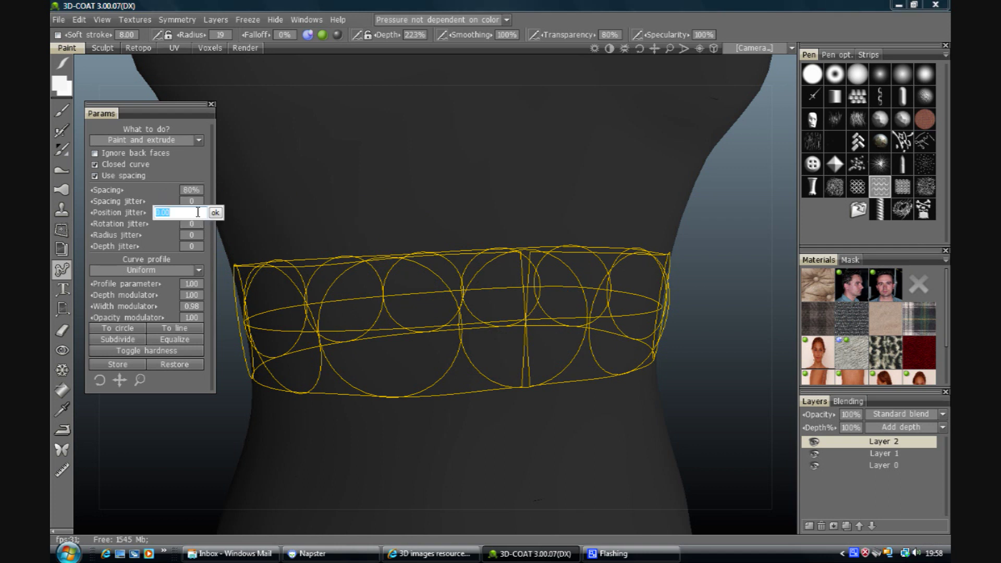
pyautogui.write('100')
pyautogui.press('Return')
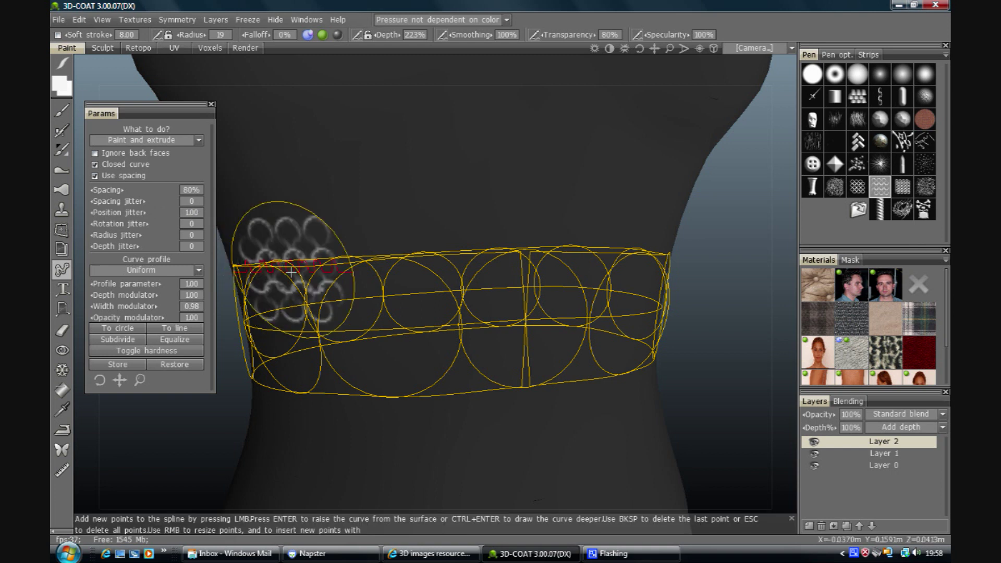
pyautogui.press('Return')
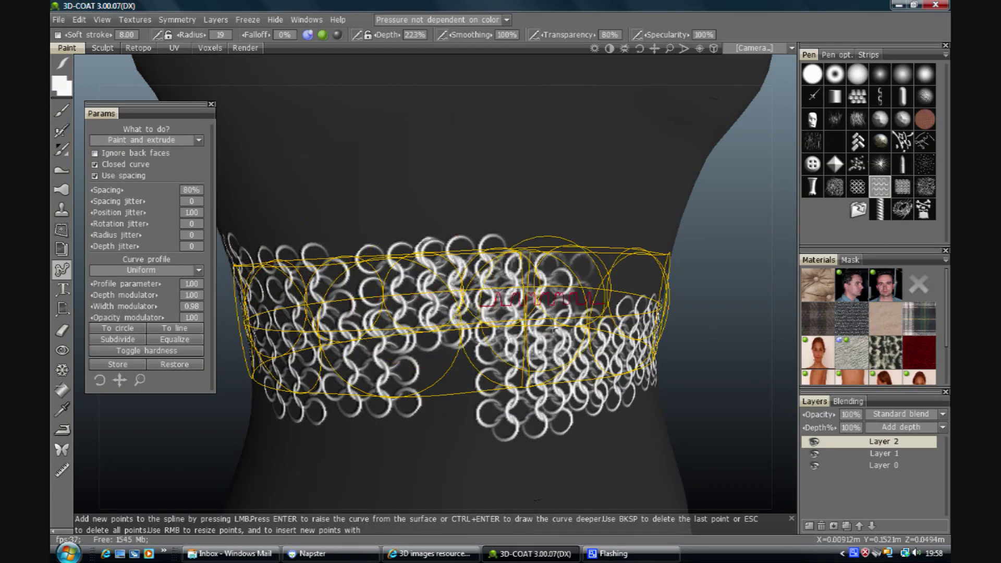
pyautogui.hotkey('ctrl', 'z')
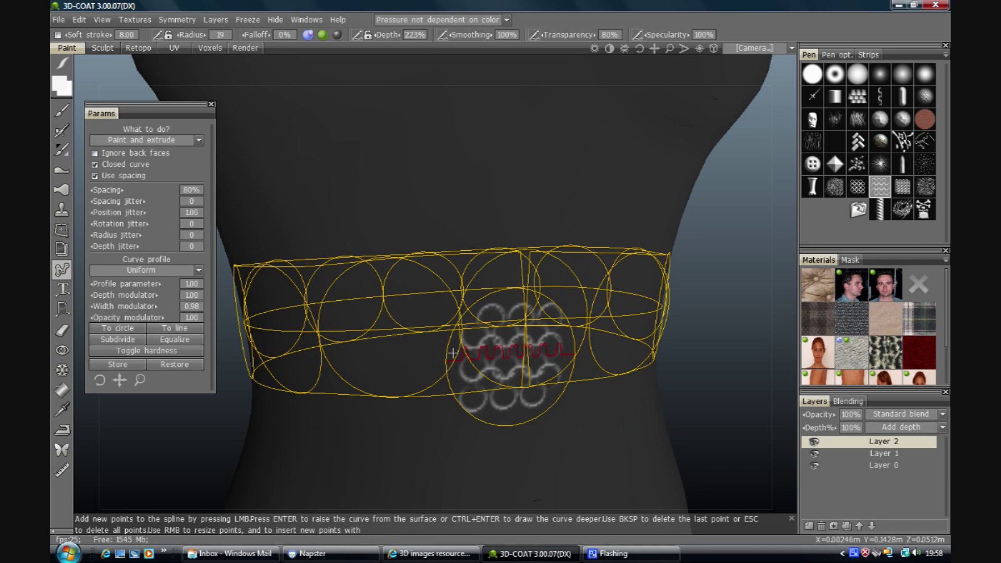
pyautogui.click(190, 211)
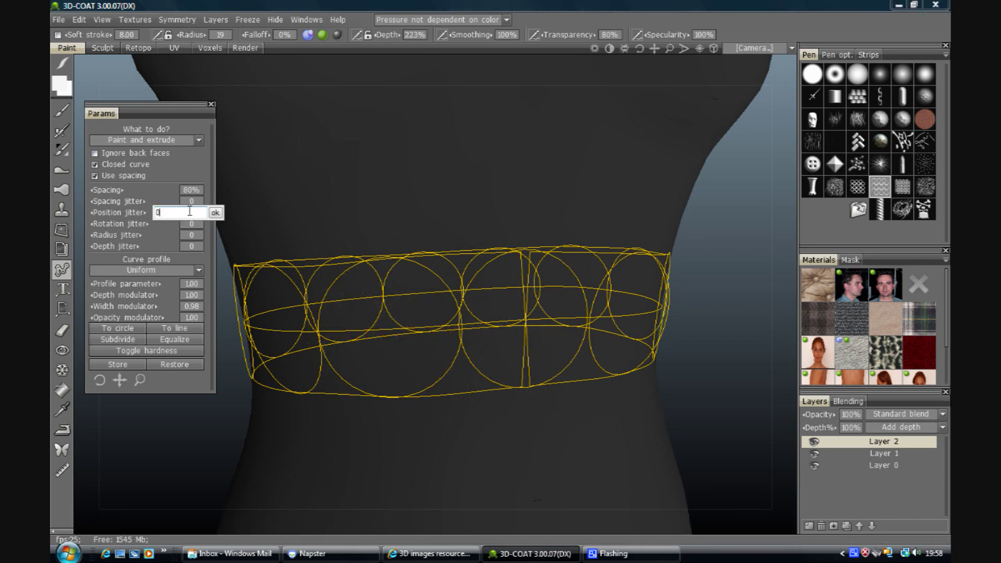
pyautogui.press('Return')
pyautogui.click(193, 225)
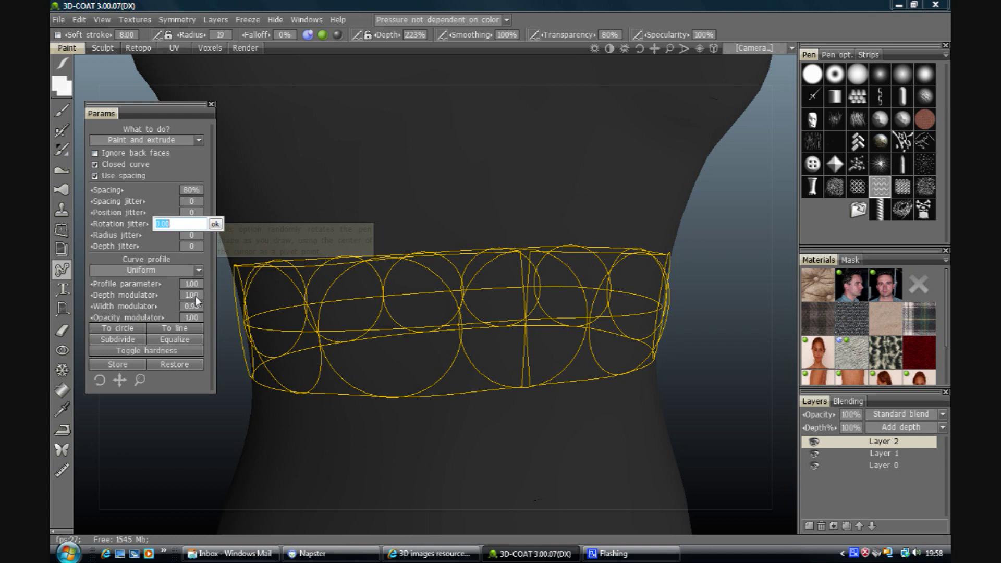
# - Set rotation jitter to 5, paint rings along the curve, then undo the stroke
pyautogui.press('Return')
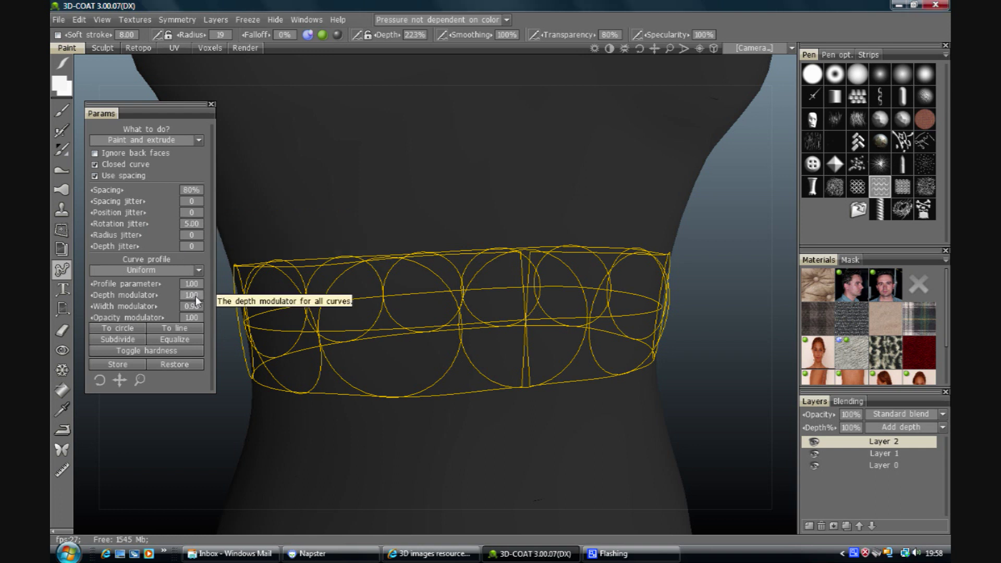
pyautogui.press('Return')
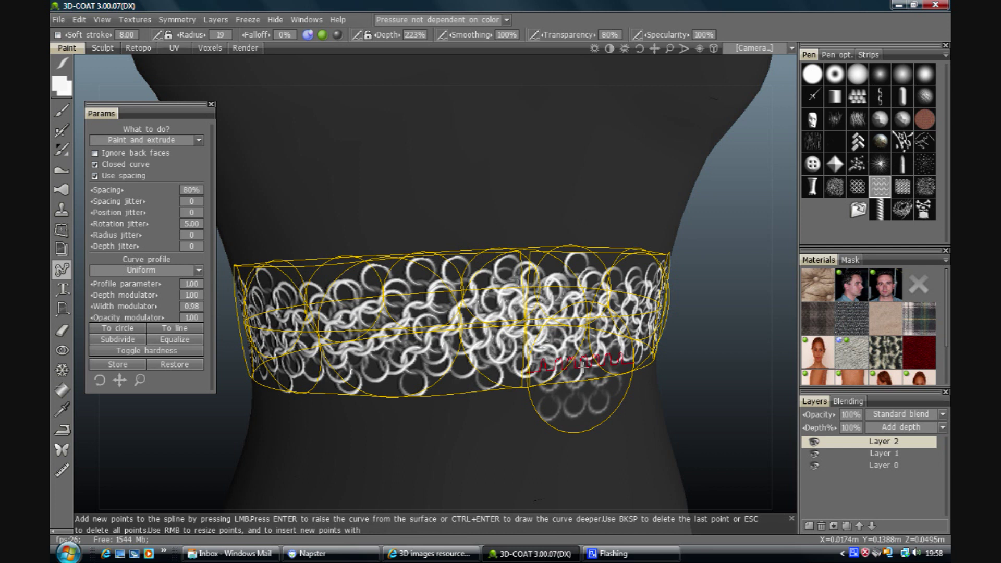
pyautogui.hotkey('ctrl', 'z')
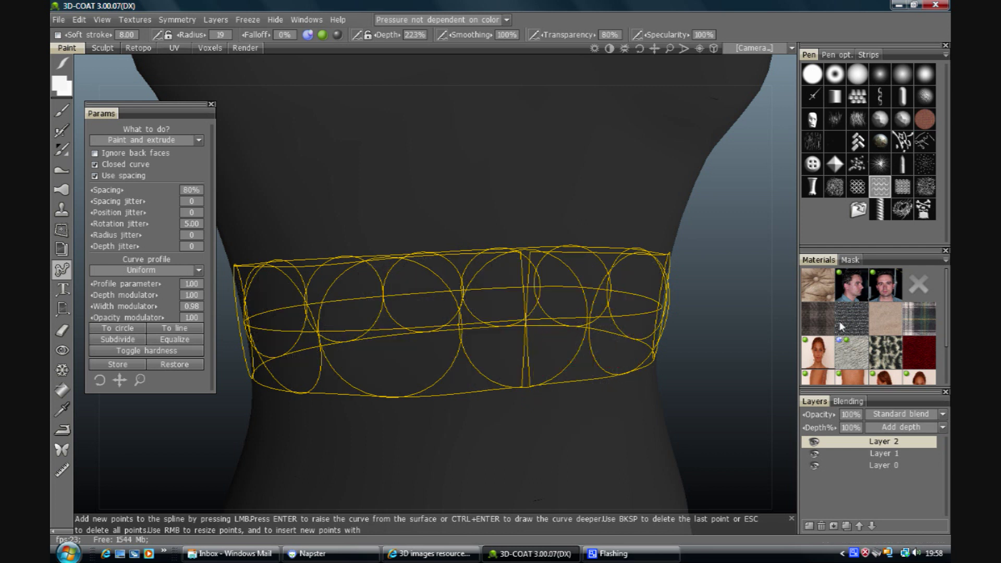
# - Test the skull-and-crossbones stamp at 32% depth along the spline, then undo it
pyautogui.click(919, 214)
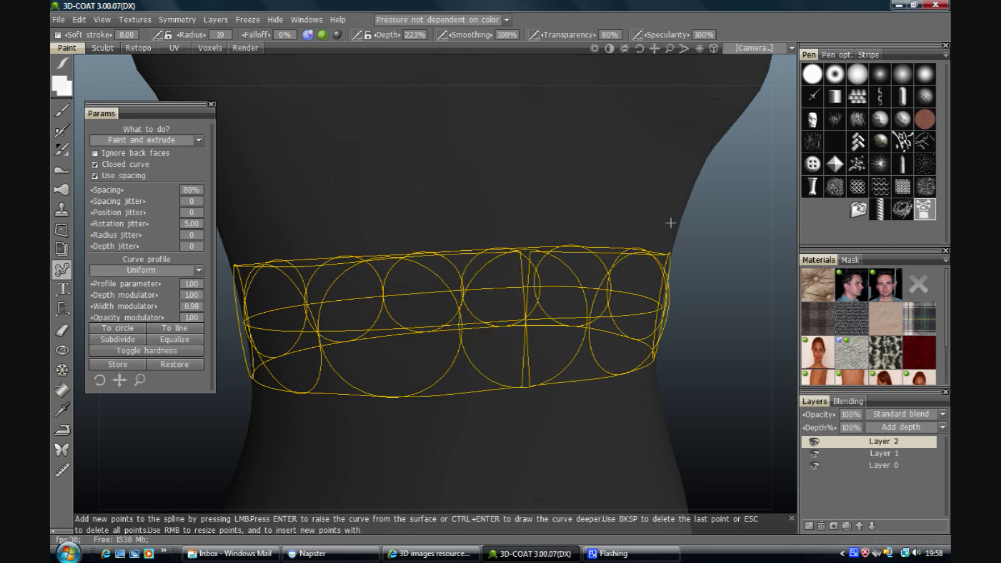
pyautogui.moveTo(511, 165); pyautogui.dragTo(509, 183, button='right')
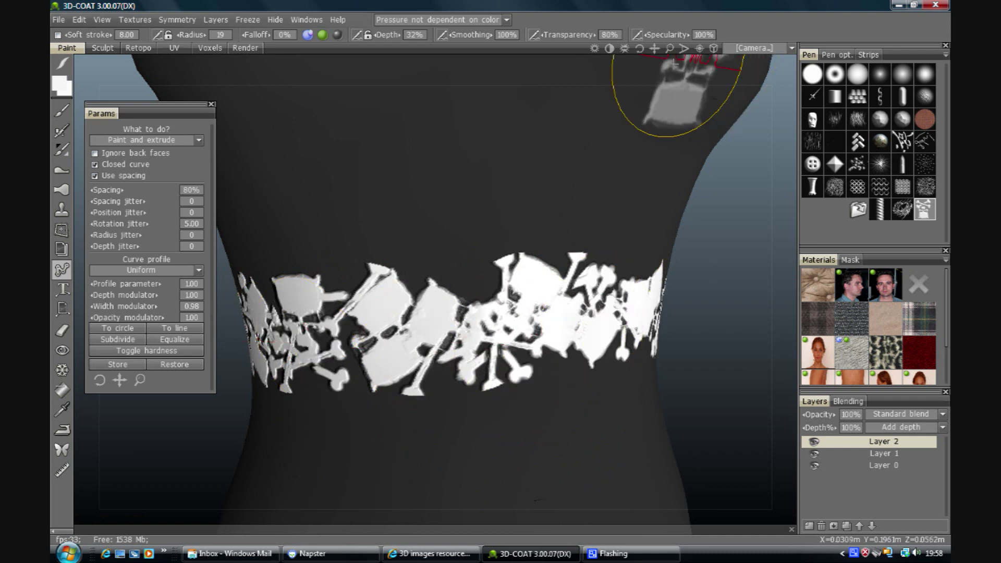
pyautogui.moveTo(640, 49)
pyautogui.mouseDown()
pyautogui.moveTo(668, 55)
pyautogui.moveTo(642, 86)
pyautogui.mouseUp()
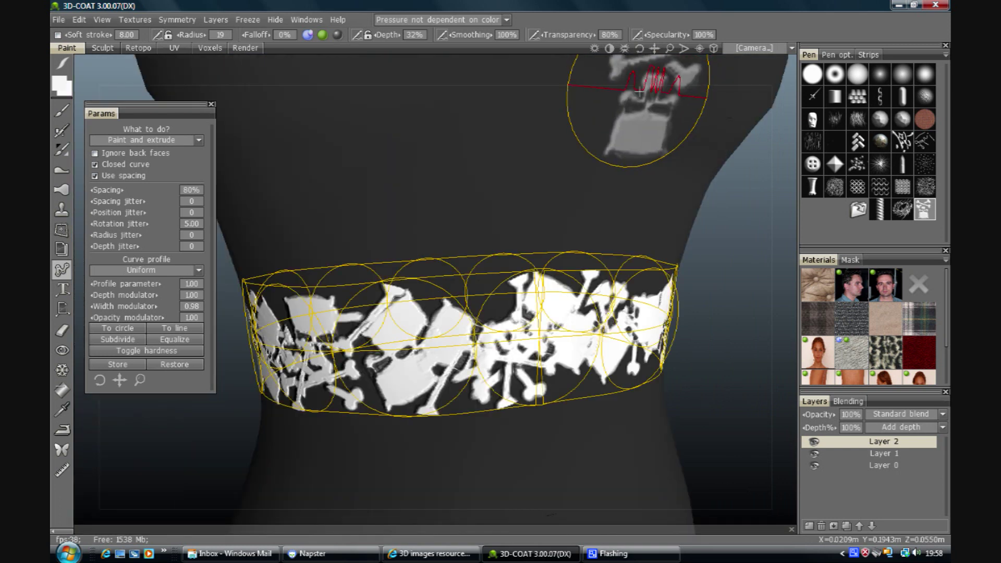
pyautogui.hotkey('ctrl', 'z')
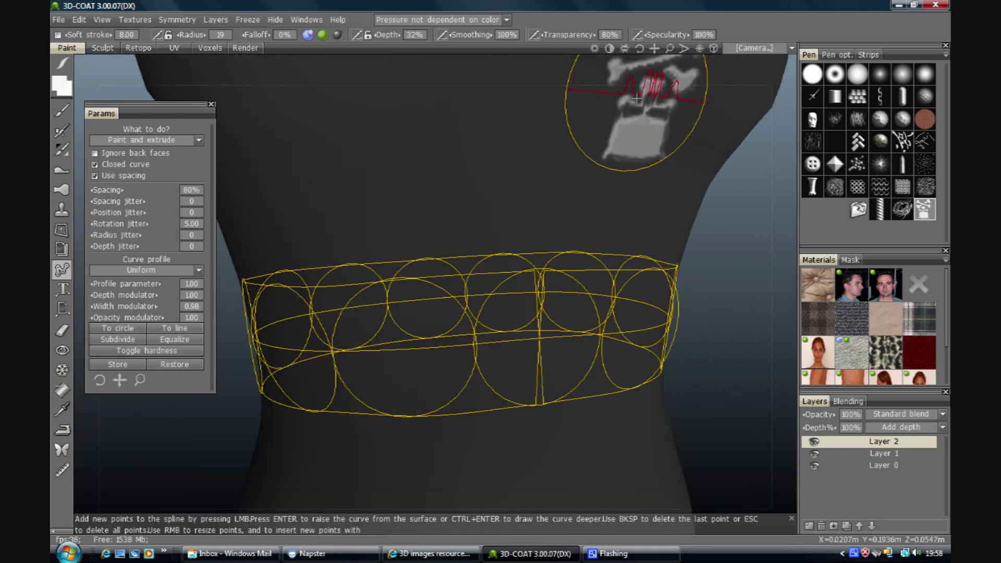
# - Pick the wavy ring stamp with rotation jitter 0 and radius jitter tried at 1.00, then reset to 0
pyautogui.click(880, 188)
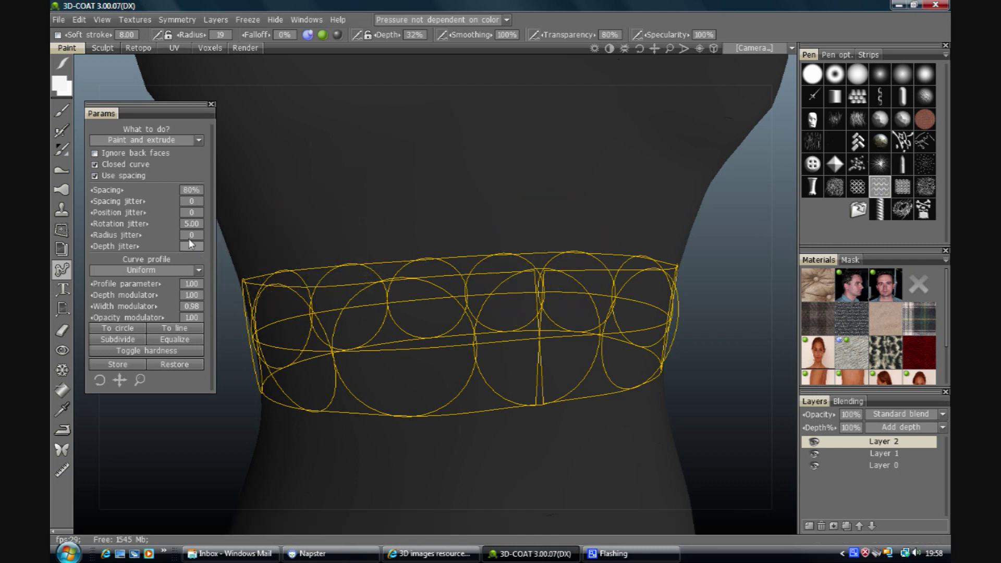
pyautogui.click(195, 225)
pyautogui.press('Return')
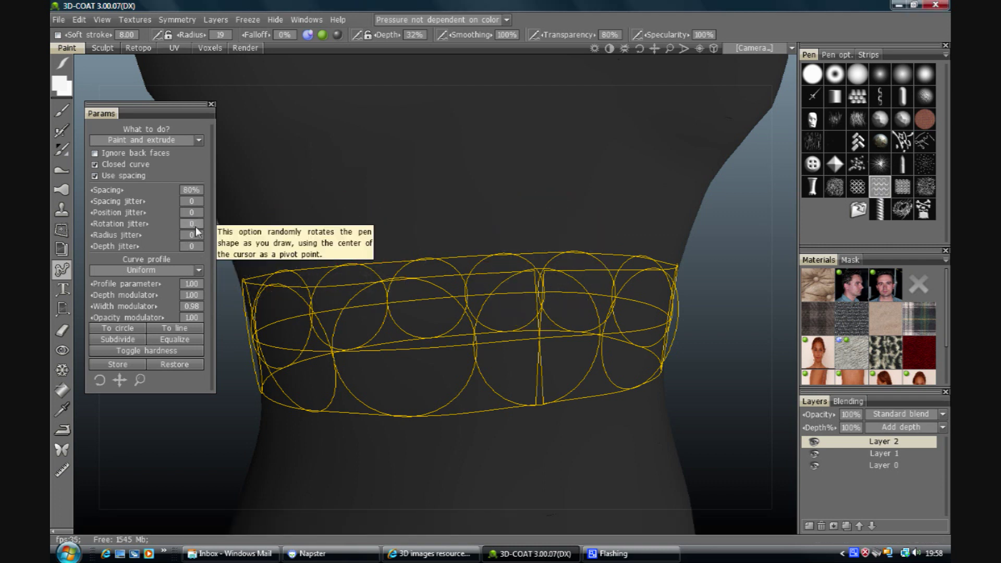
pyautogui.click(199, 235)
pyautogui.press('Return')
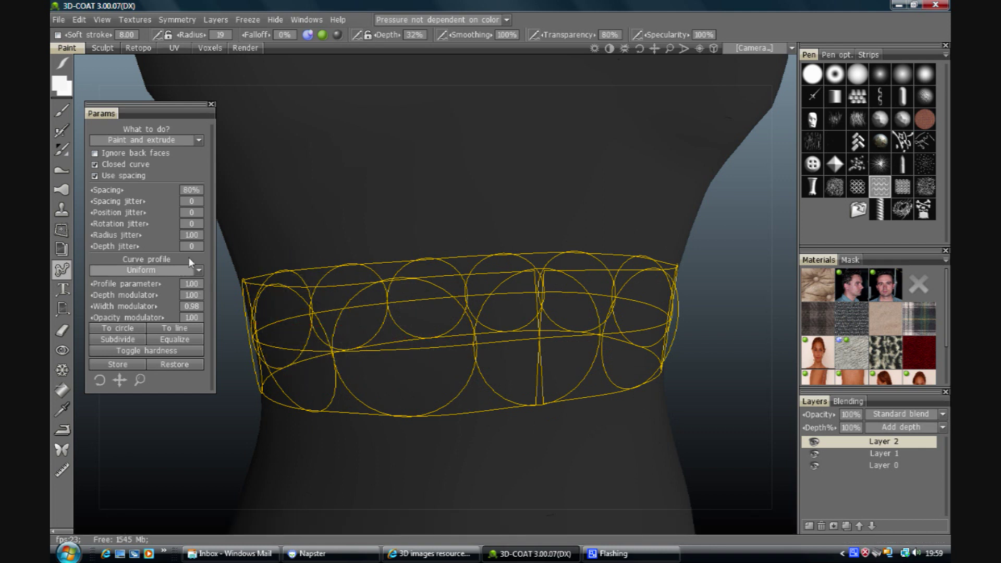
pyautogui.click(191, 234)
pyautogui.write('0')
pyautogui.press('Return')
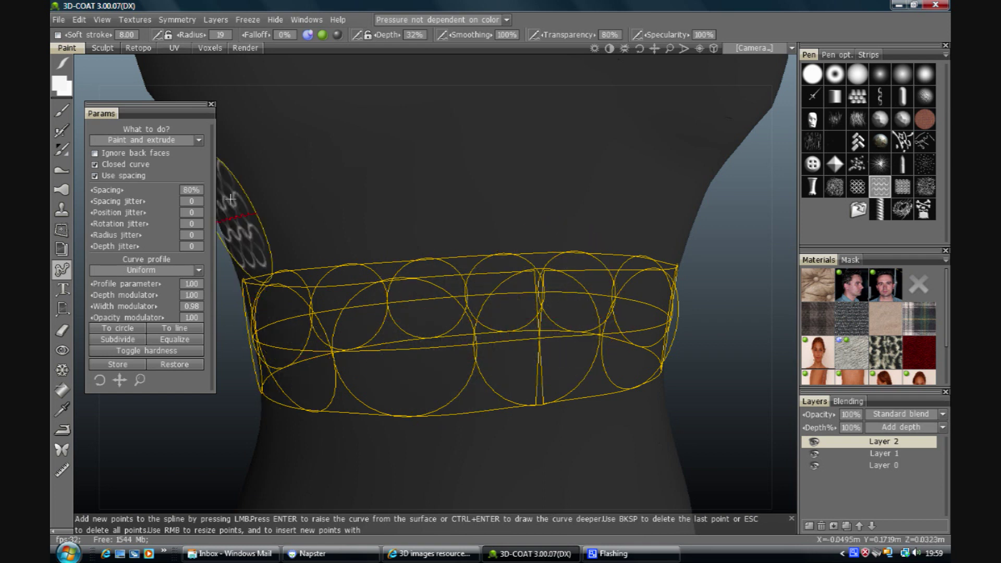
# - Set the curve profile to Sharp and paint the chain-mail stamp along the waist spline
pyautogui.click(141, 270)
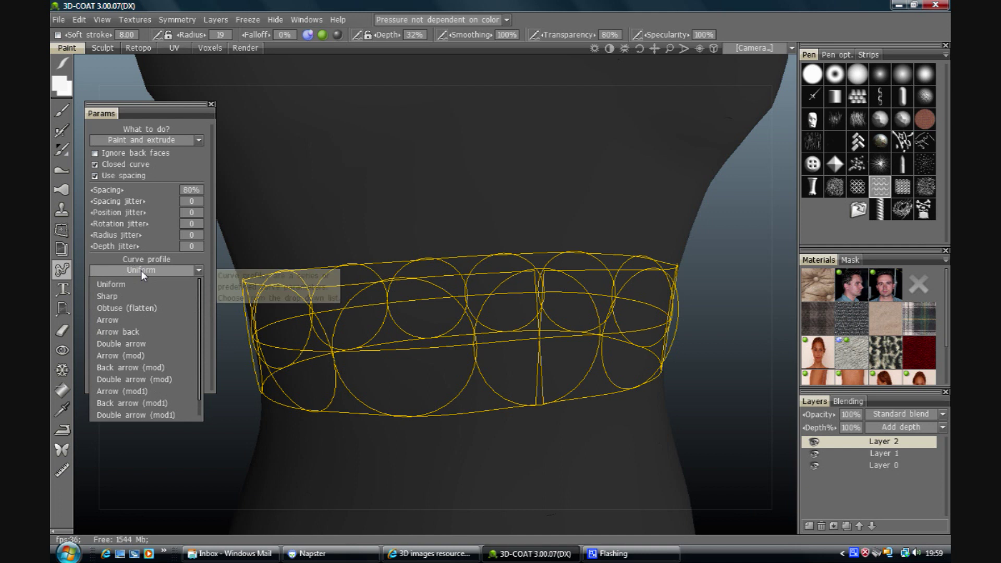
pyautogui.click(115, 297)
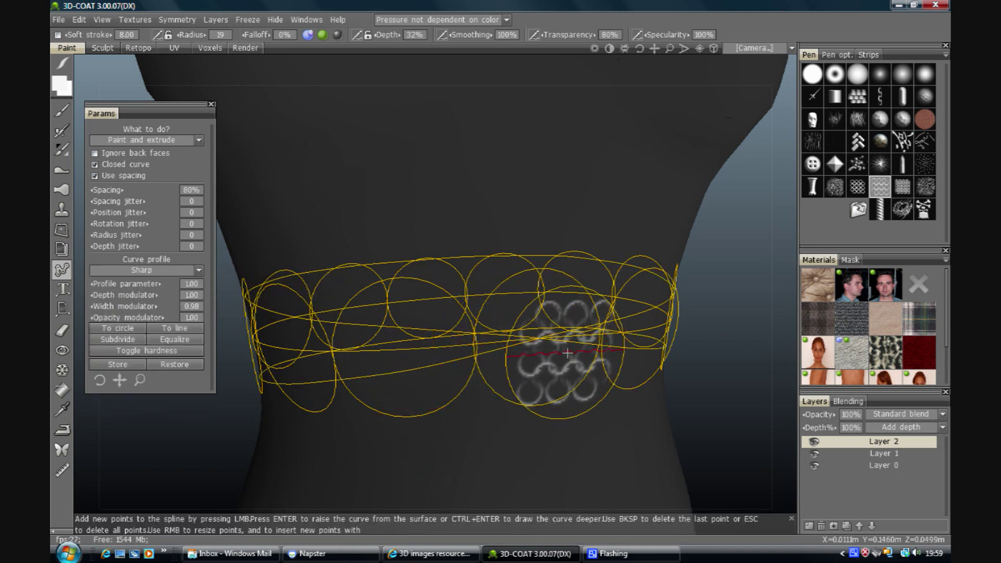
pyautogui.press('Return')
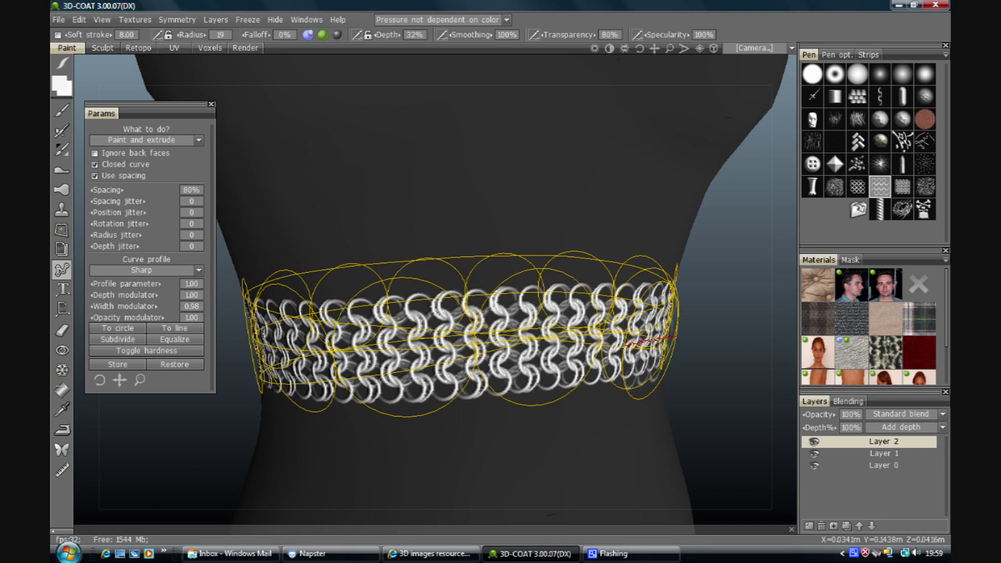
# - Undo the test paint, shrink the brush radius to 3.62, then test-paint and undo along the spline
pyautogui.hotkey('ctrl', 'z')
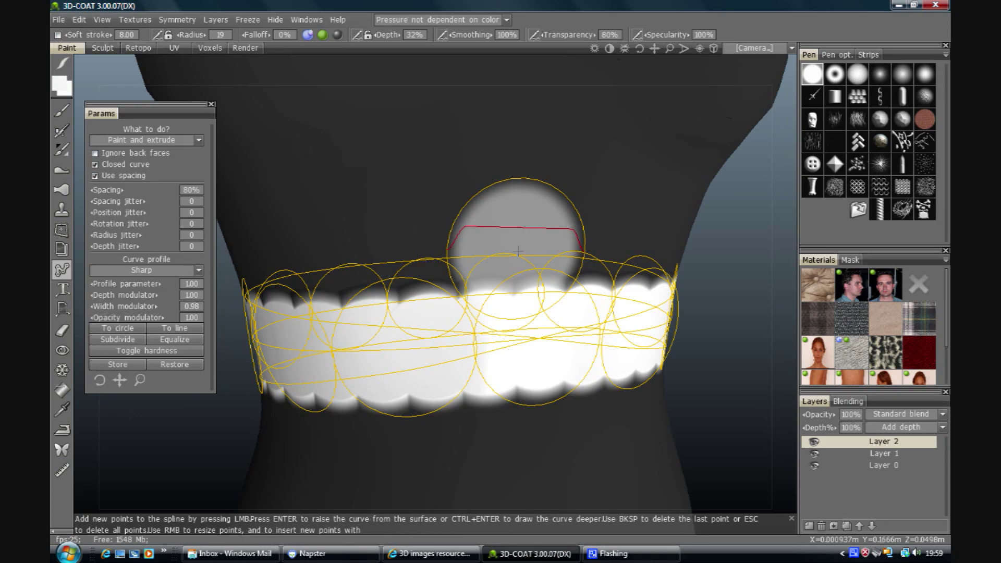
pyautogui.hotkey('ctrl', 'z')
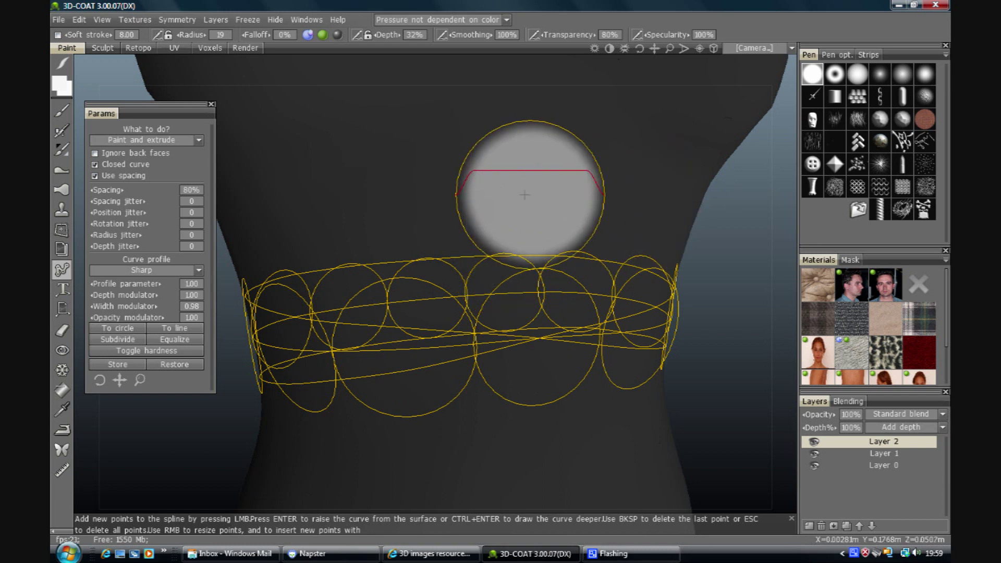
pyautogui.moveTo(530, 195); pyautogui.dragTo(475, 202, button='right')
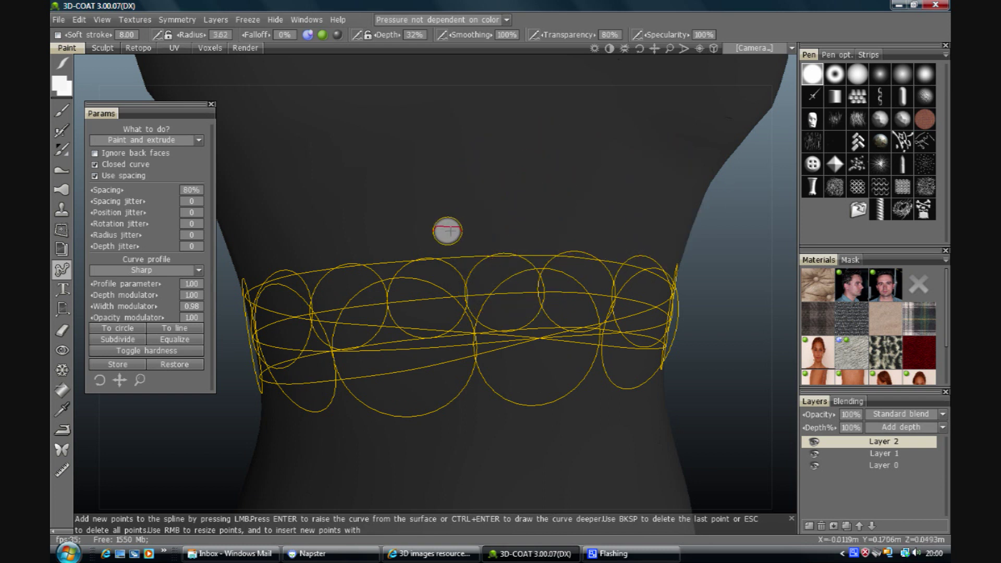
pyautogui.press('Return')
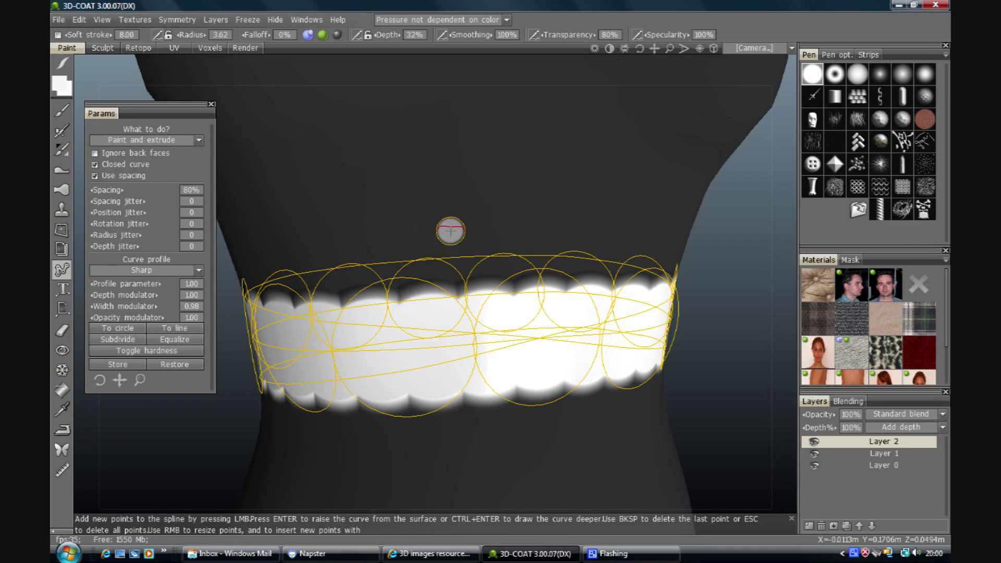
pyautogui.hotkey('ctrl', 'z')
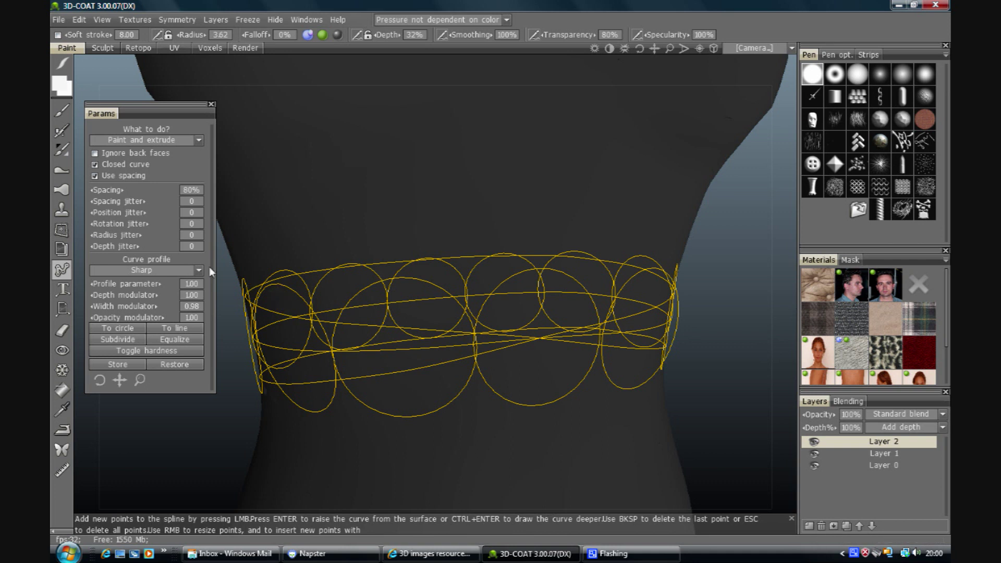
# - Open the spline, set stamp spacing to 100%, test-paint and undo, then close the spline again
pyautogui.click(117, 166)
pyautogui.press('Return')
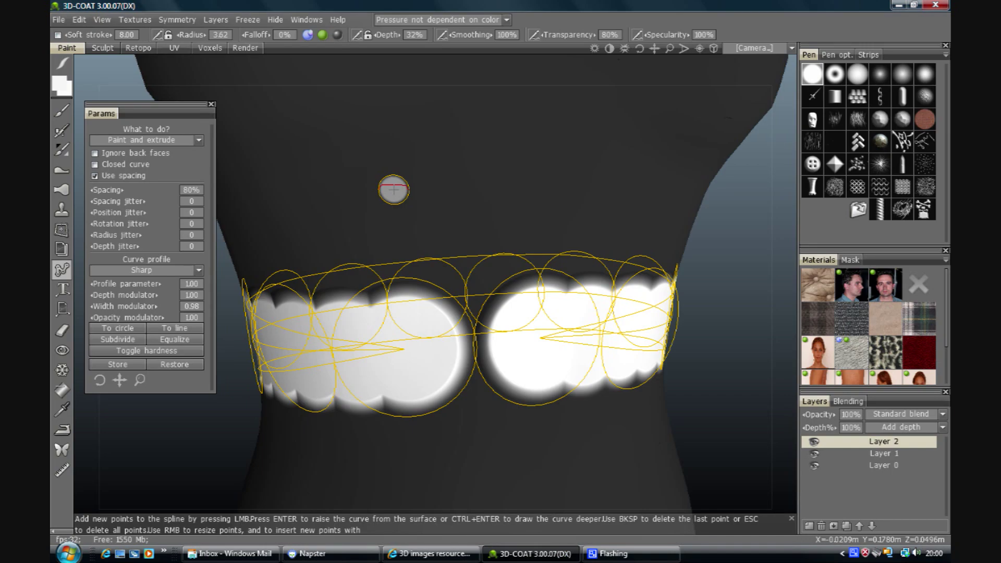
pyautogui.hotkey('ctrl', 'z')
pyautogui.click(187, 190)
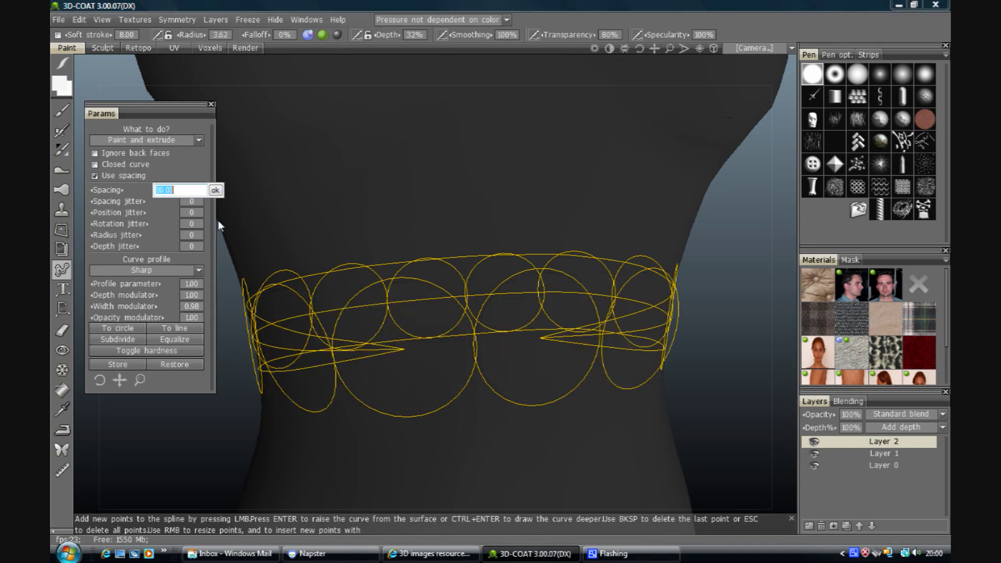
pyautogui.write('100')
pyautogui.press('Return')
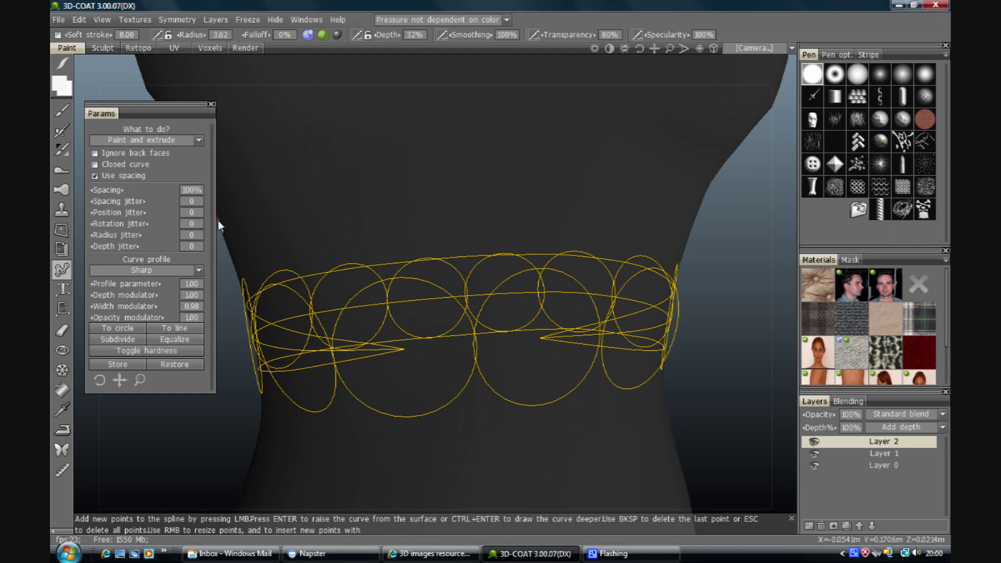
pyautogui.press('Return')
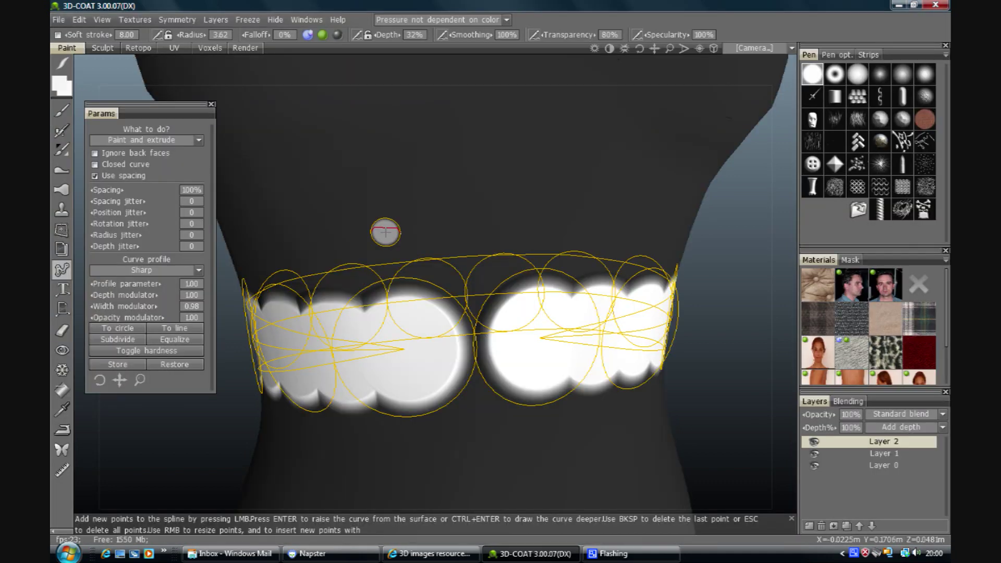
pyautogui.hotkey('ctrl', 'z')
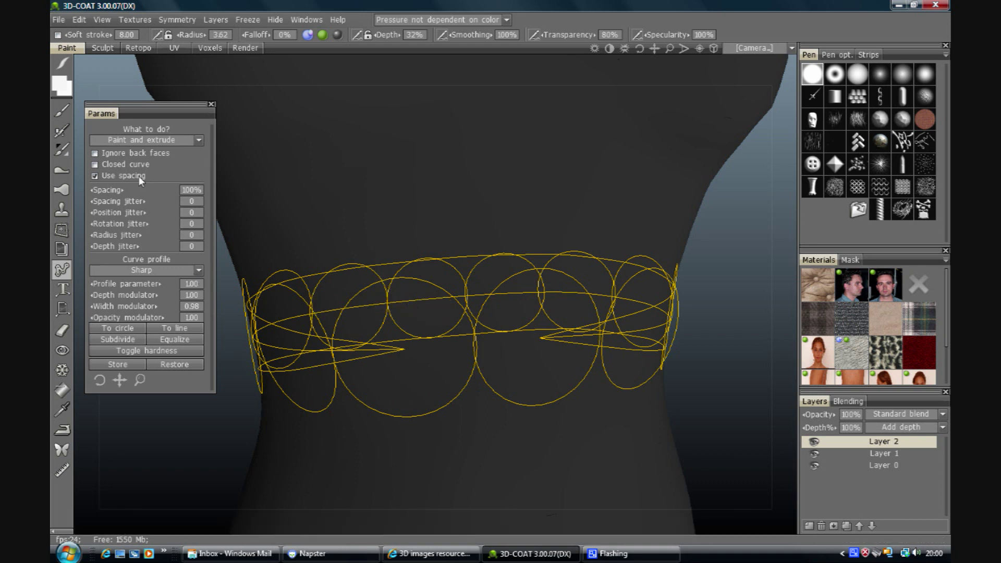
pyautogui.click(130, 165)
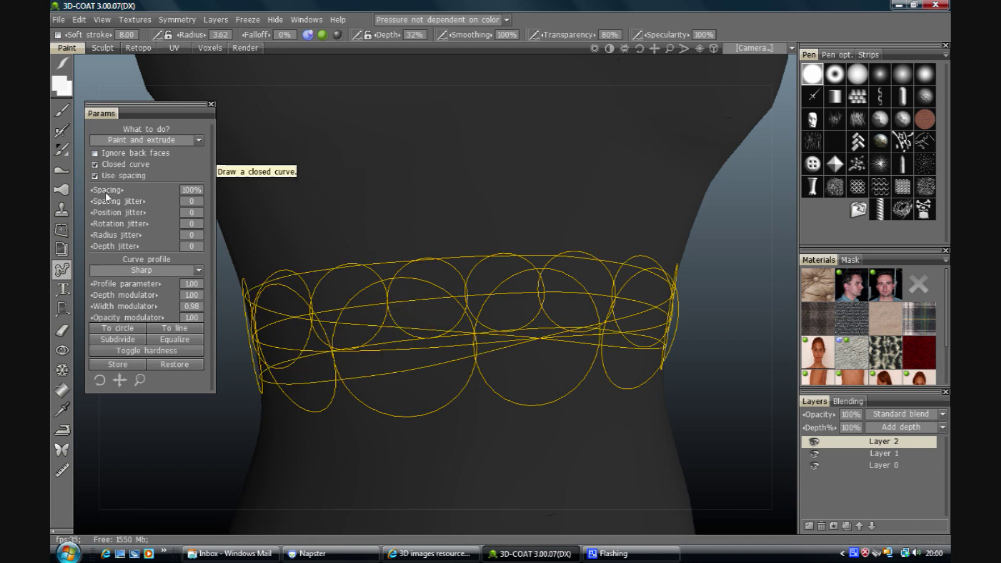
pyautogui.click(131, 271)
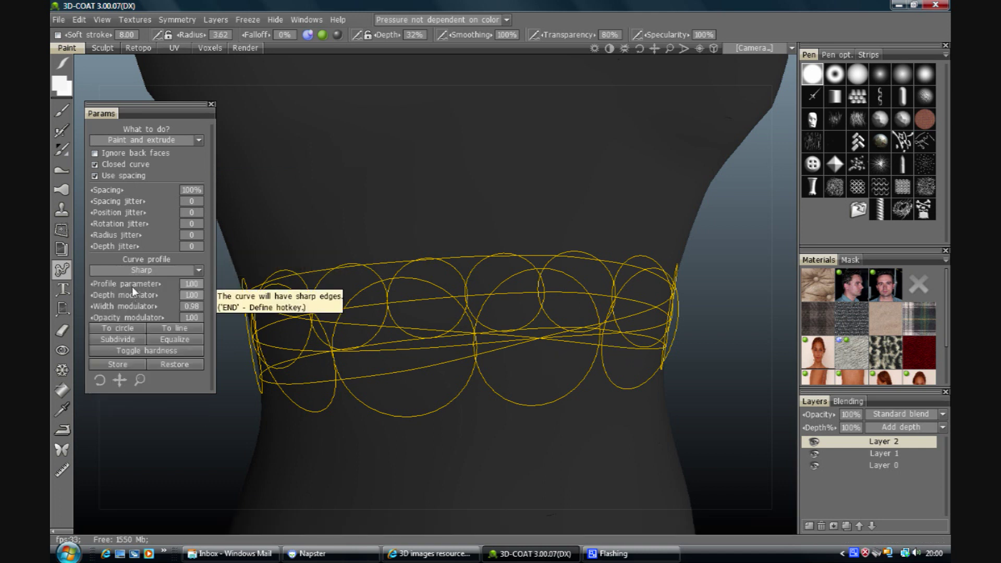
# - Try the Obtuse (flatten) curve profile, then switch the profile back to Uniform
pyautogui.click(149, 269)
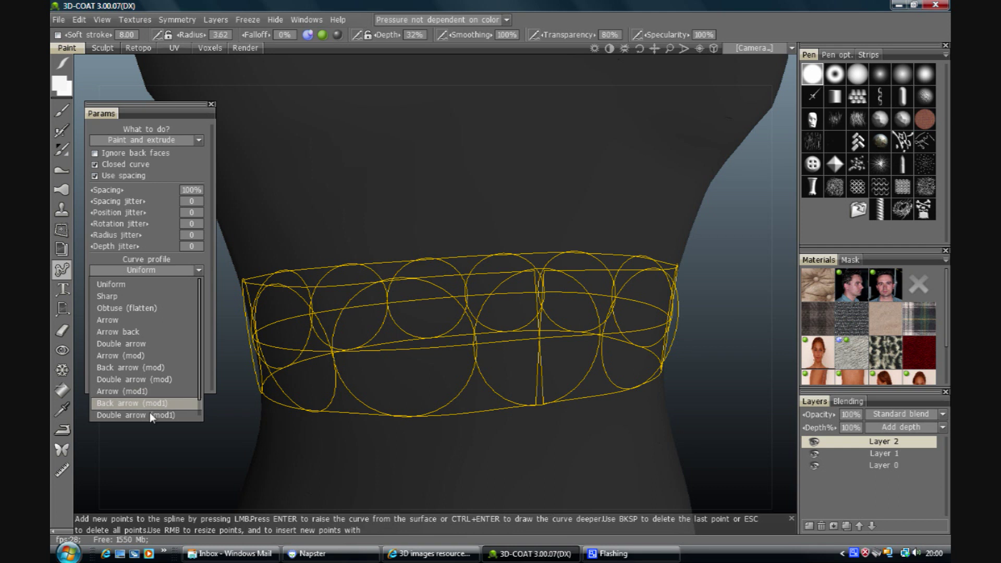
pyautogui.click(143, 311)
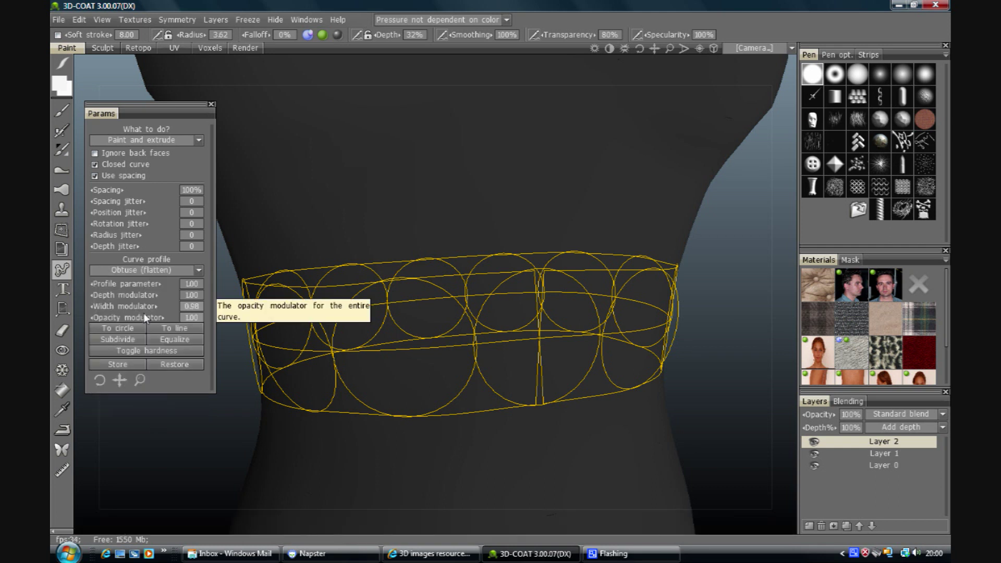
pyautogui.click(147, 270)
pyautogui.click(146, 284)
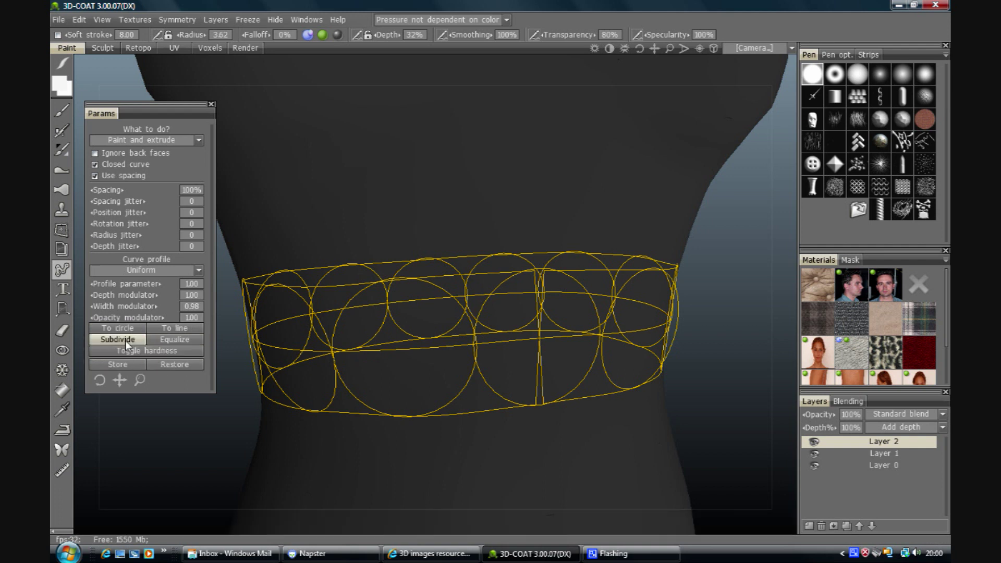
# - Straighten the spline with To line, reopen and reclose it, then make it an even circle with To circle
pyautogui.click(158, 329)
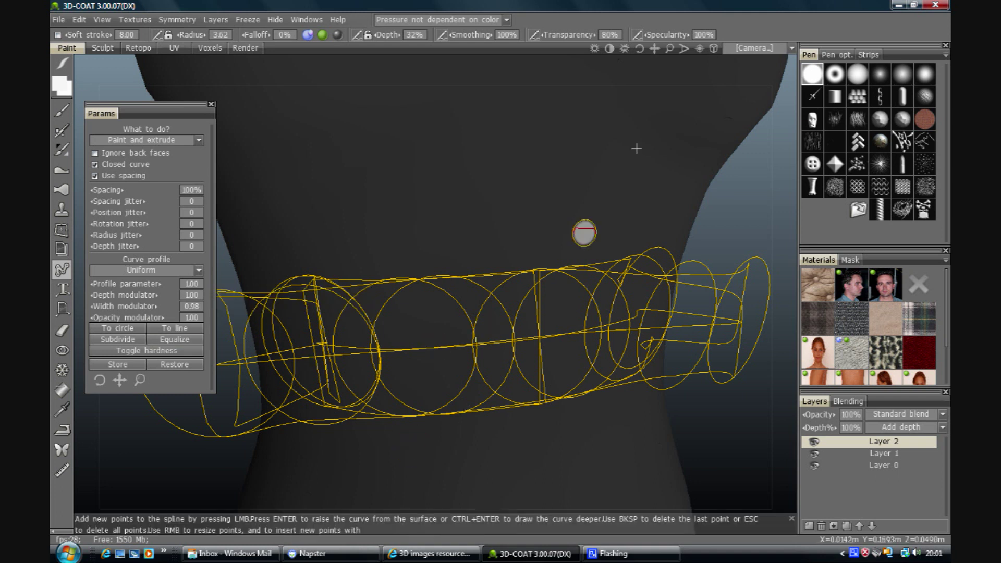
pyautogui.moveTo(634, 60); pyautogui.dragTo(632, 63)
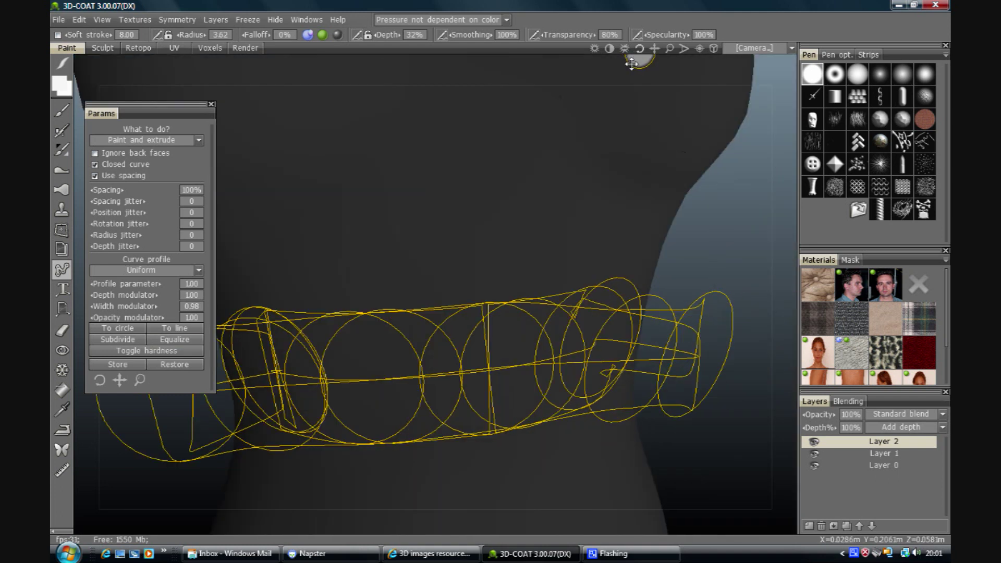
pyautogui.click(137, 167)
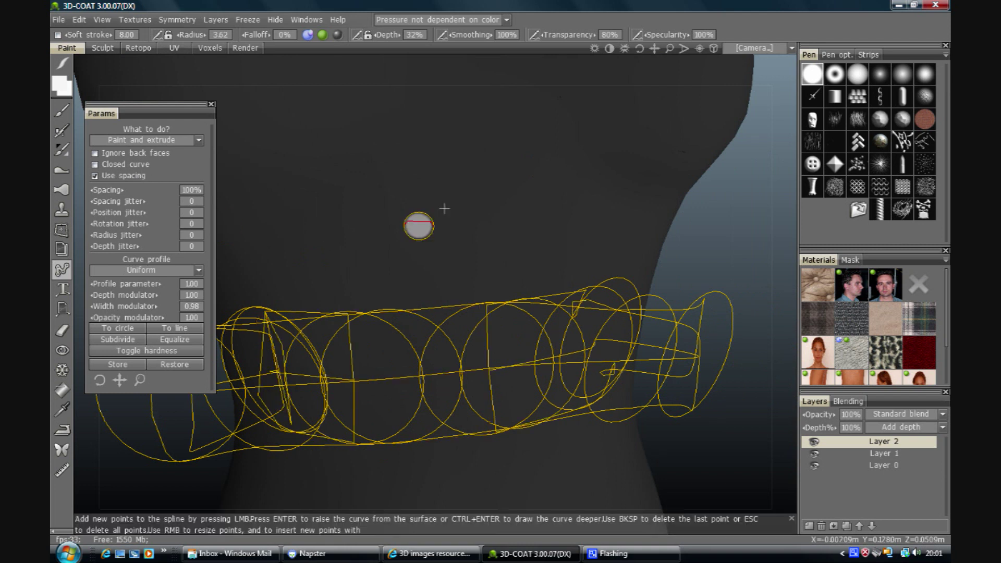
pyautogui.moveTo(641, 49); pyautogui.dragTo(645, 49)
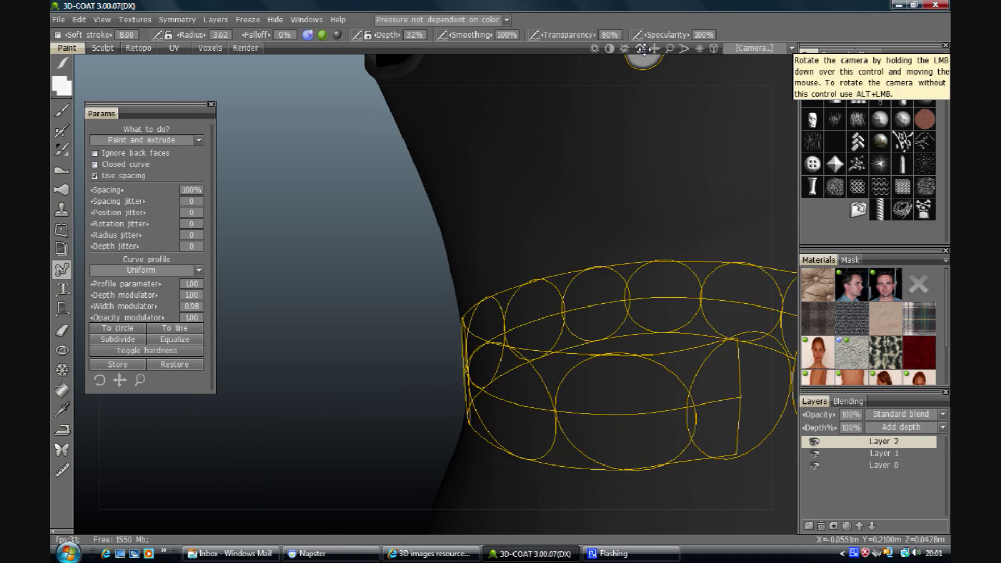
pyautogui.click(139, 165)
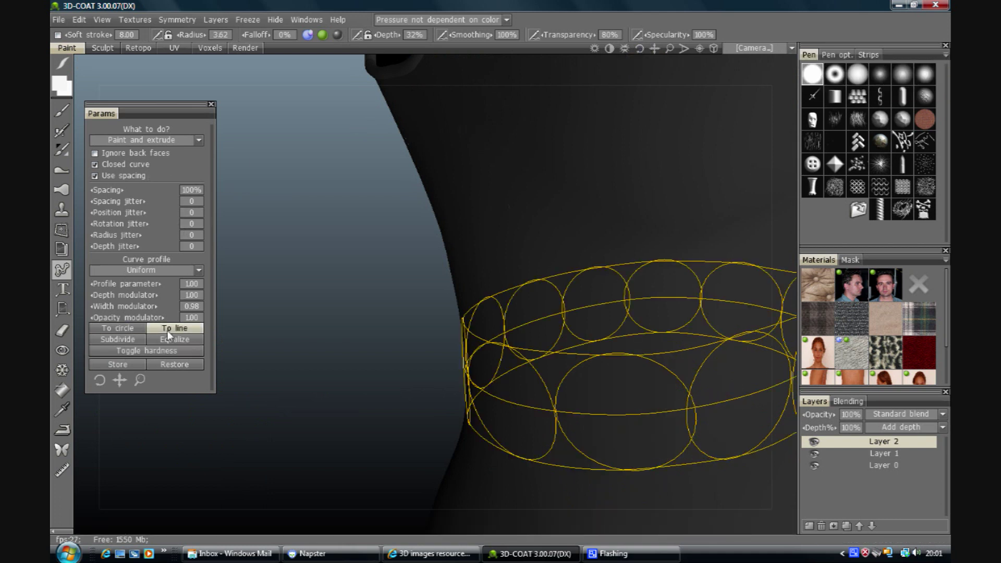
pyautogui.click(134, 330)
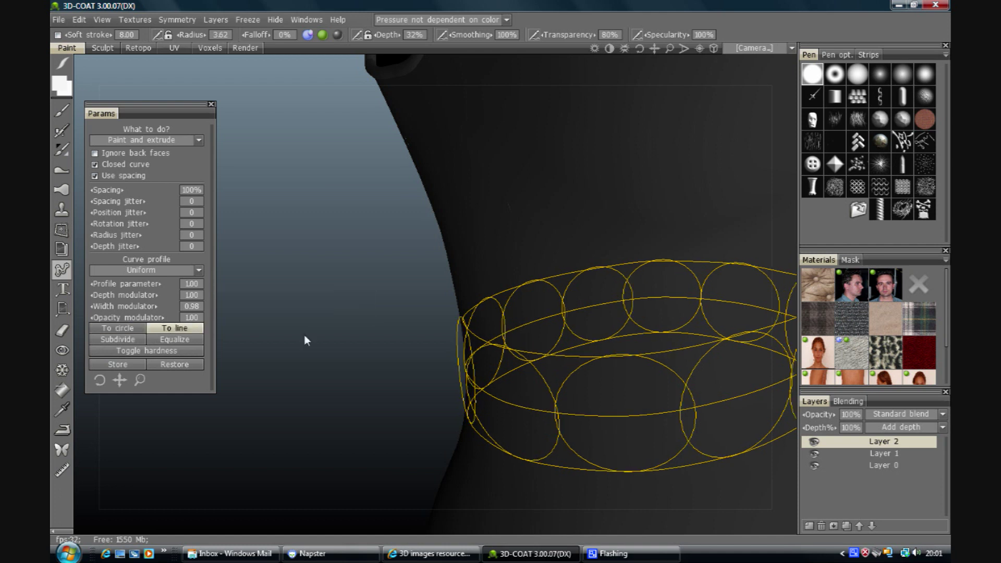
pyautogui.moveTo(305, 335); pyautogui.dragTo(398, 248)
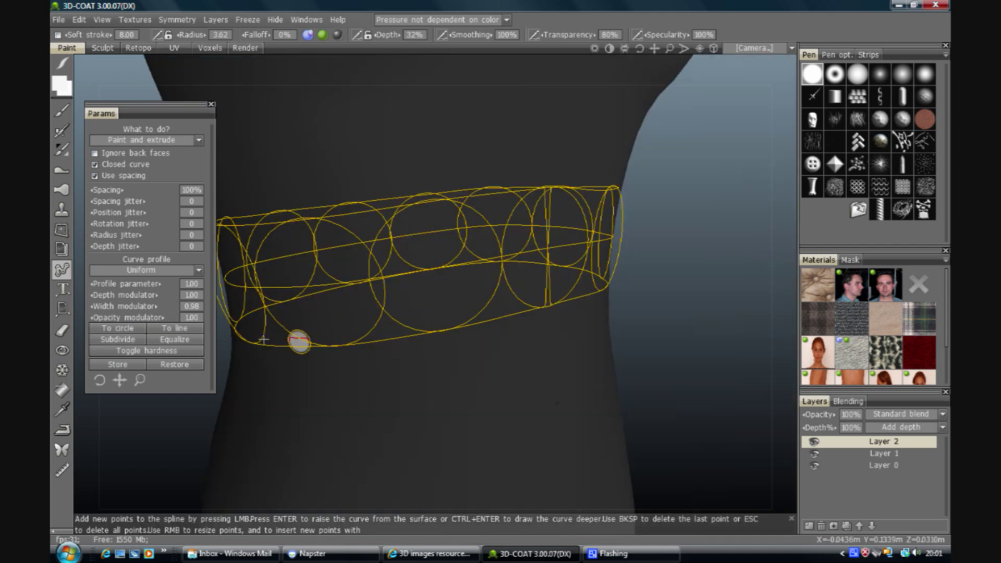
# - Pull the middle and lower-left sections of the spline upward into large loops over the chest
pyautogui.click(129, 351)
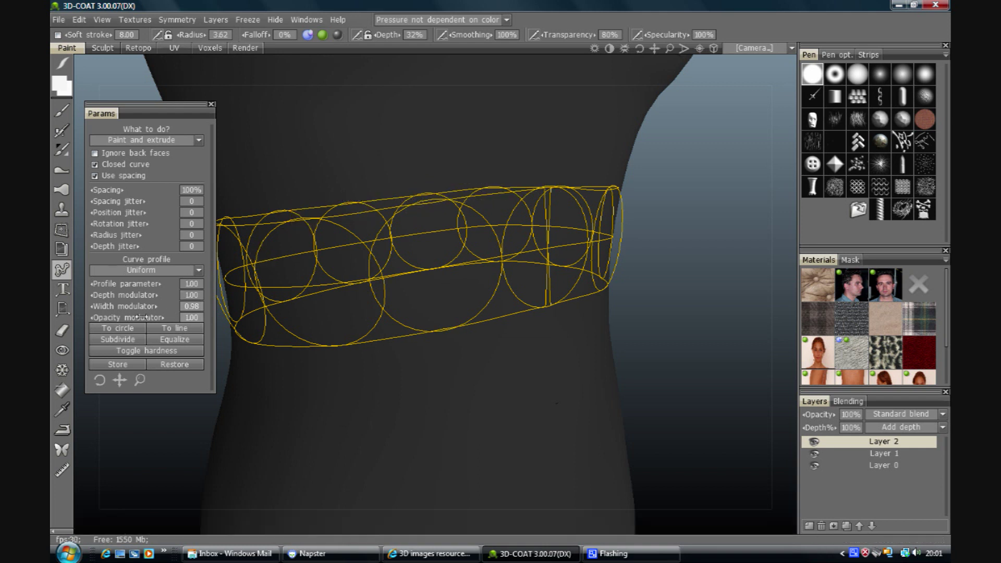
pyautogui.moveTo(429, 261); pyautogui.dragTo(432, 166)
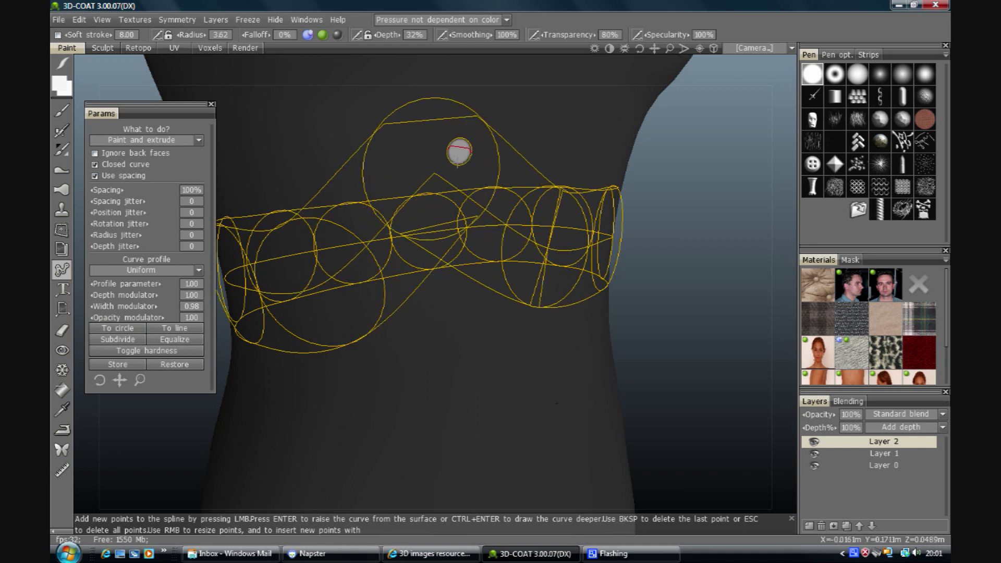
pyautogui.click(303, 285)
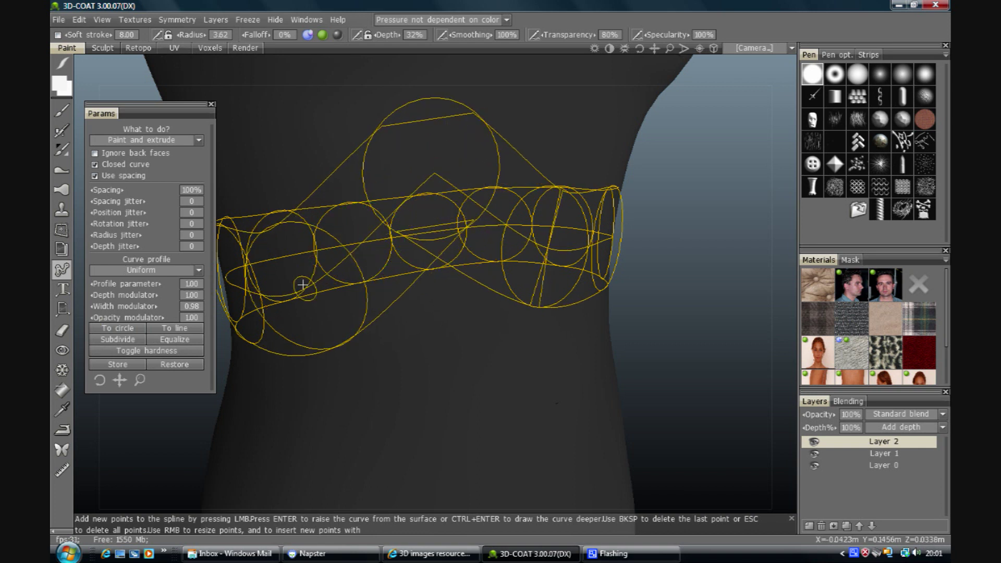
pyautogui.moveTo(302, 285); pyautogui.dragTo(275, 152)
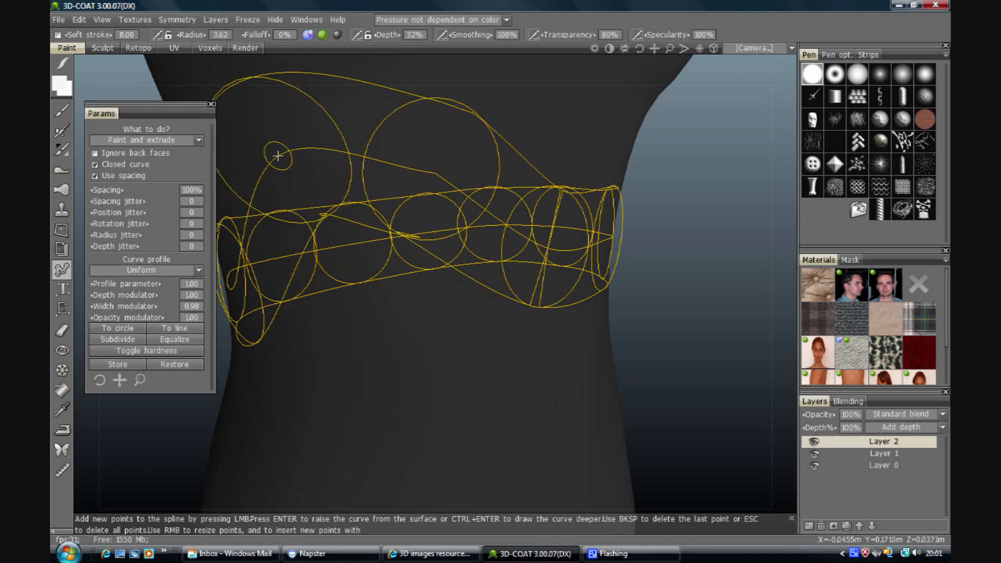
# - Make a chest spline point a hard corner and smooth the sharp corner on the loop's right
pyautogui.click(169, 351)
pyautogui.click(277, 160)
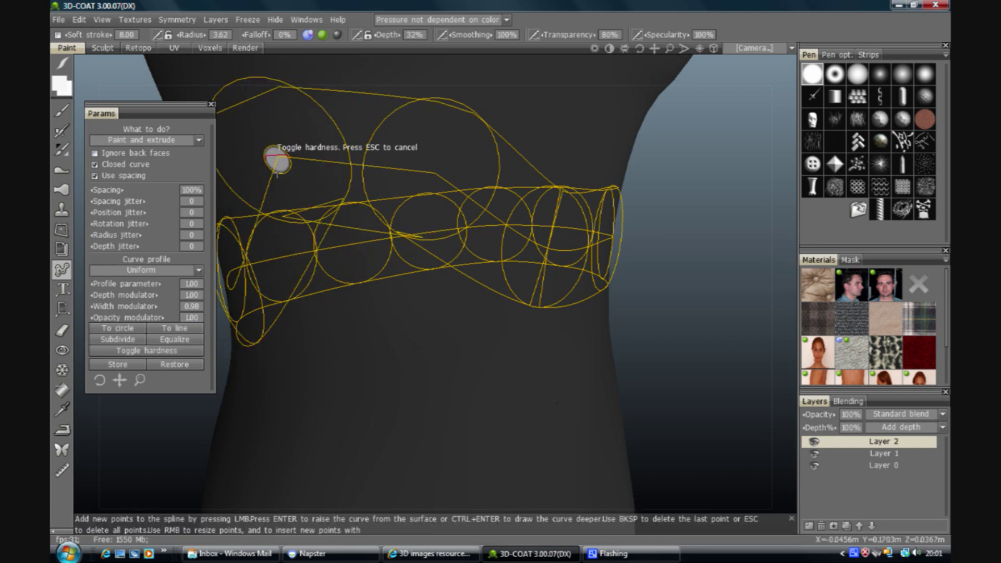
pyautogui.moveTo(313, 200)
pyautogui.mouseDown(button='middle')
pyautogui.moveTo(336, 222)
pyautogui.moveTo(365, 188)
pyautogui.mouseUp(button='middle')
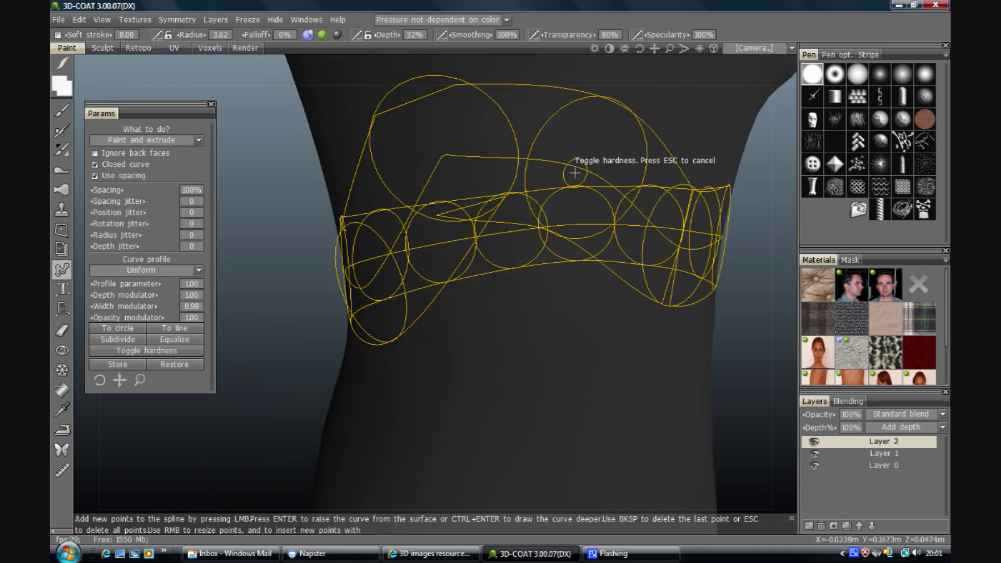
pyautogui.click(448, 156)
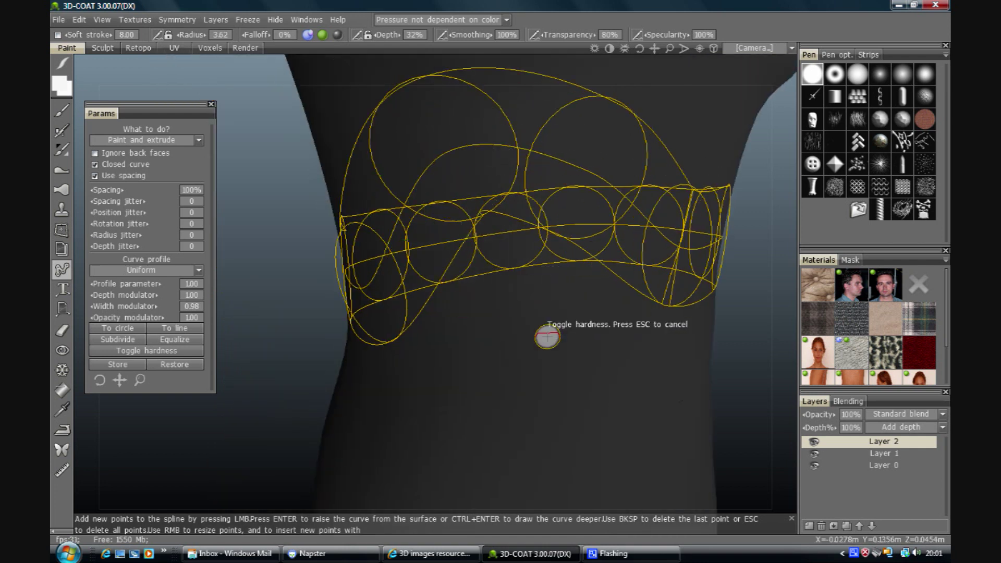
pyautogui.moveTo(589, 293); pyautogui.dragTo(517, 307, button='middle')
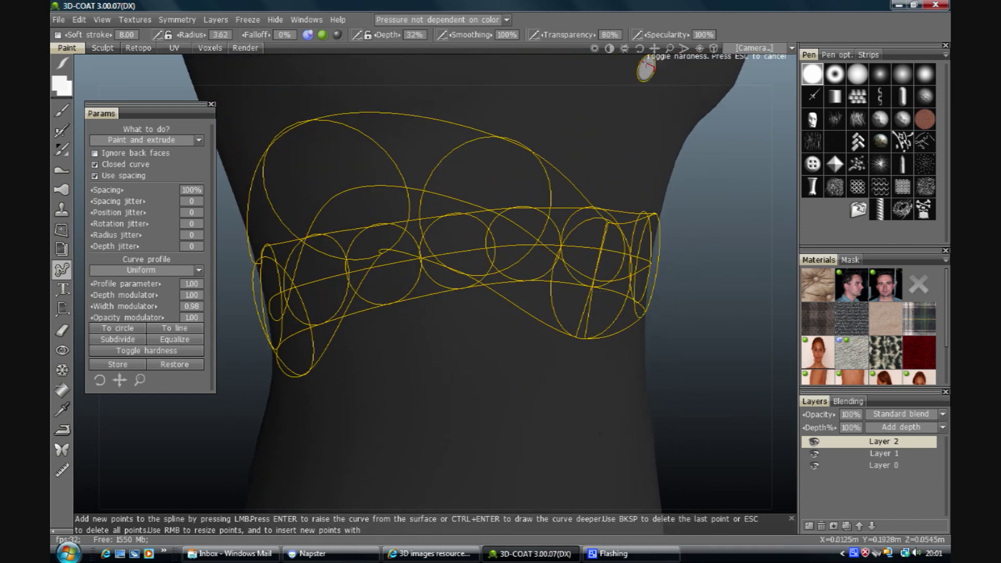
pyautogui.moveTo(646, 67); pyautogui.dragTo(661, 195, button='middle')
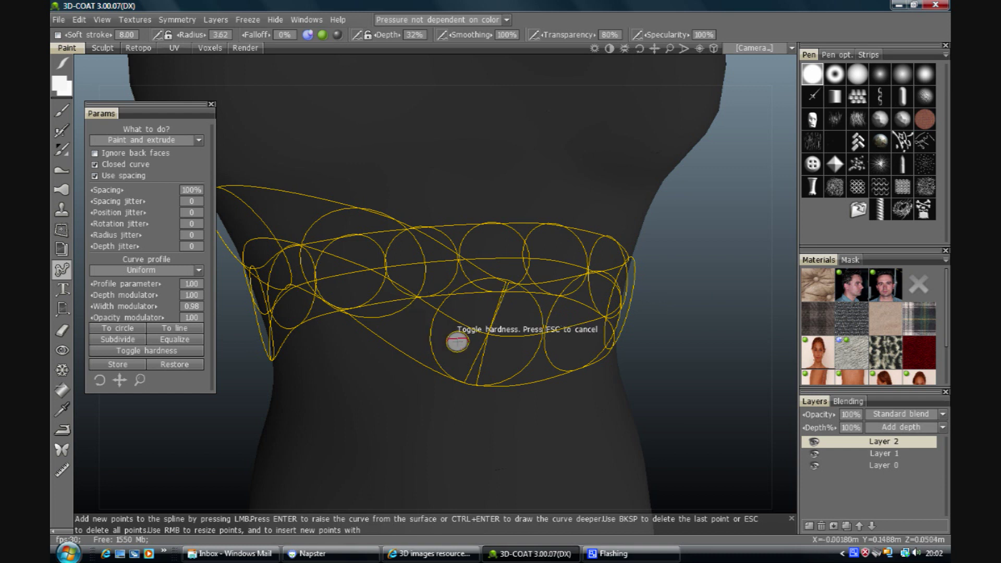
# - Delete the old waist spline and zoom out to see the whole torso
pyautogui.press('Escape')
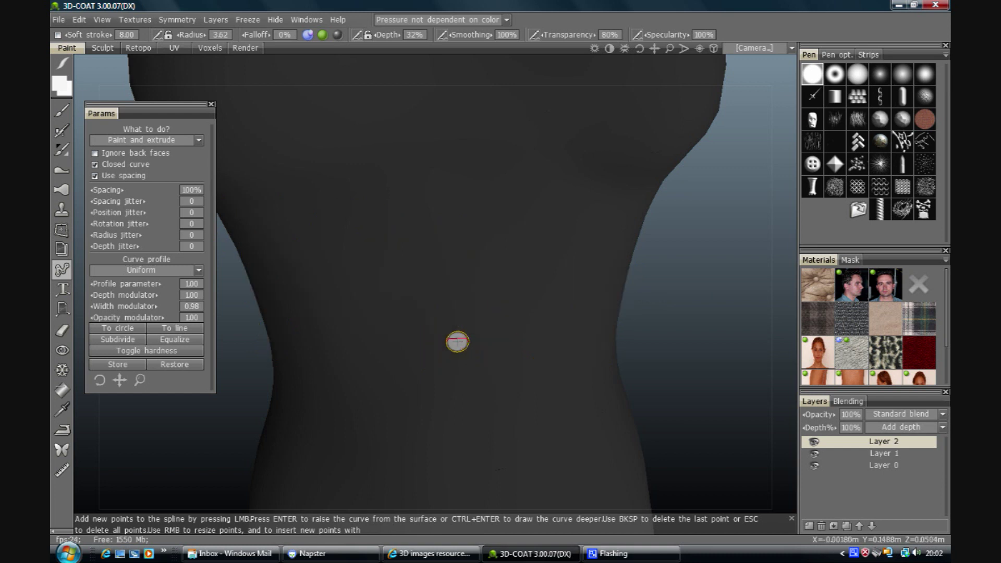
pyautogui.moveTo(457, 339); pyautogui.dragTo(448, 309, button='middle')
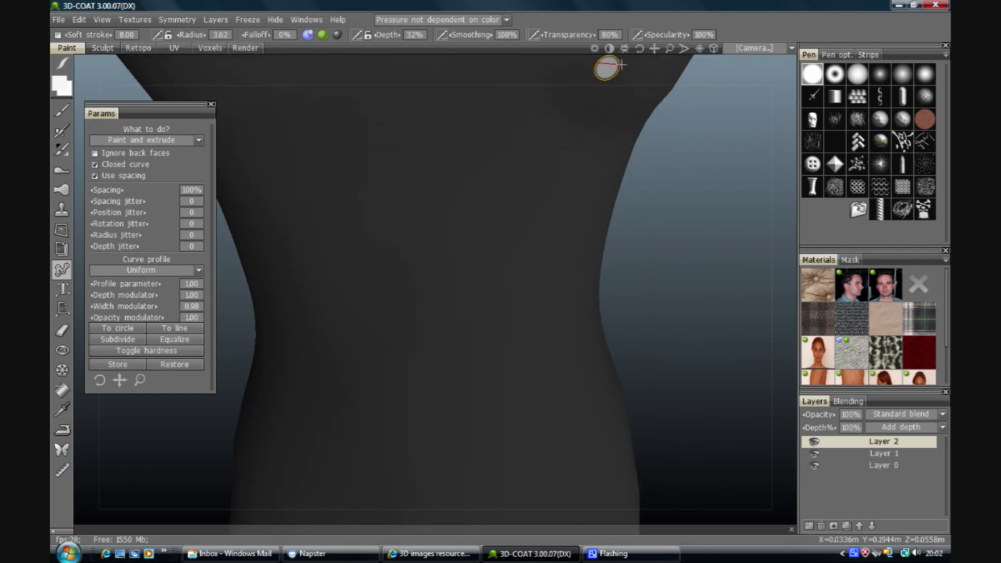
pyautogui.moveTo(669, 48); pyautogui.dragTo(648, 197)
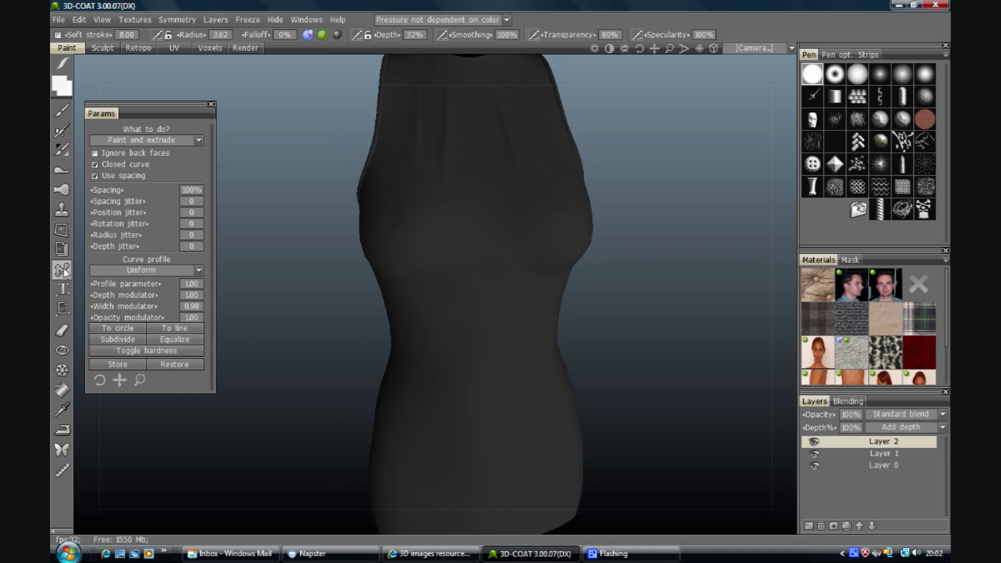
# - Place a new open spline as a cross: an upright down the chest, then crossbar points left and right
pyautogui.click(483, 201)
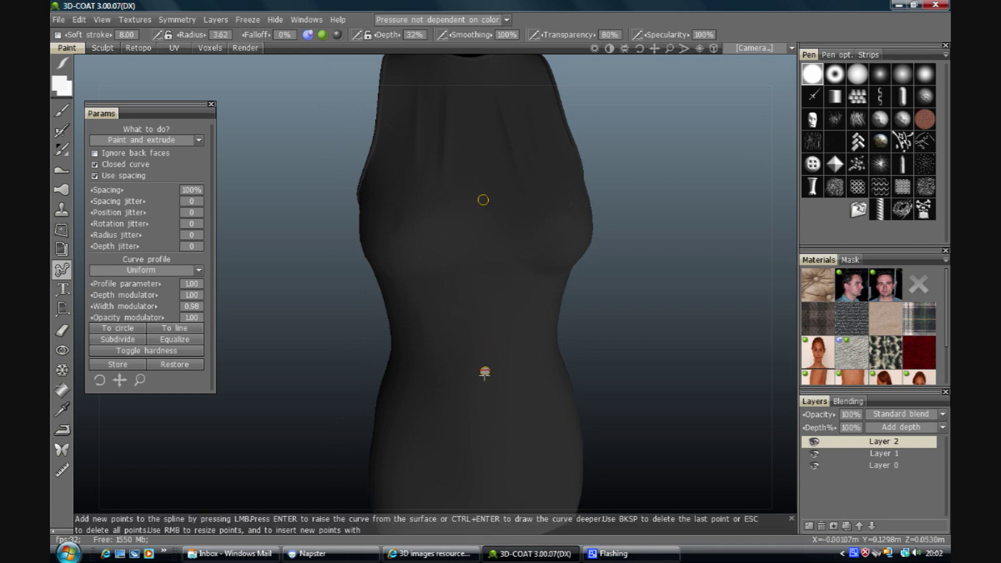
pyautogui.click(485, 371)
pyautogui.click(484, 256)
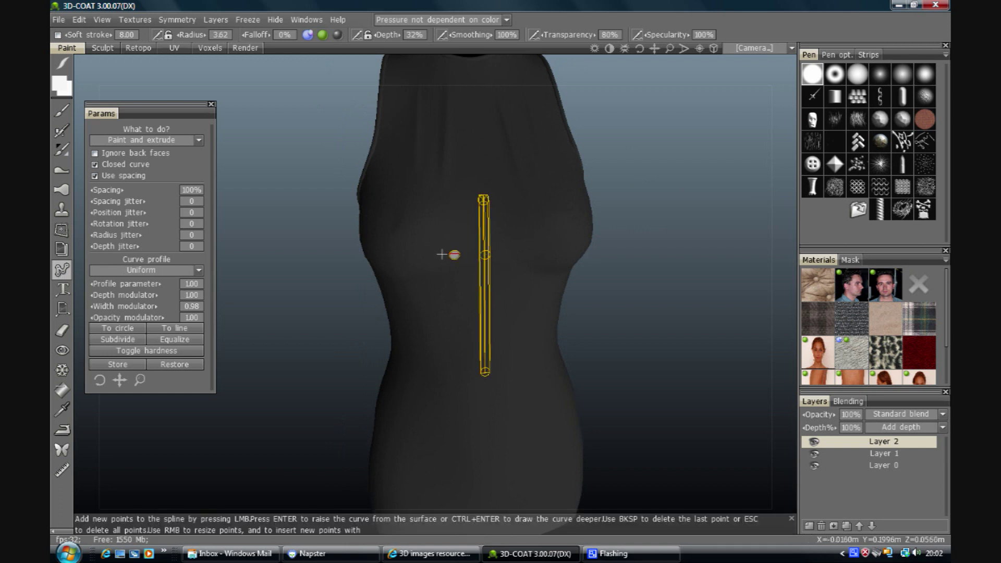
pyautogui.click(439, 254)
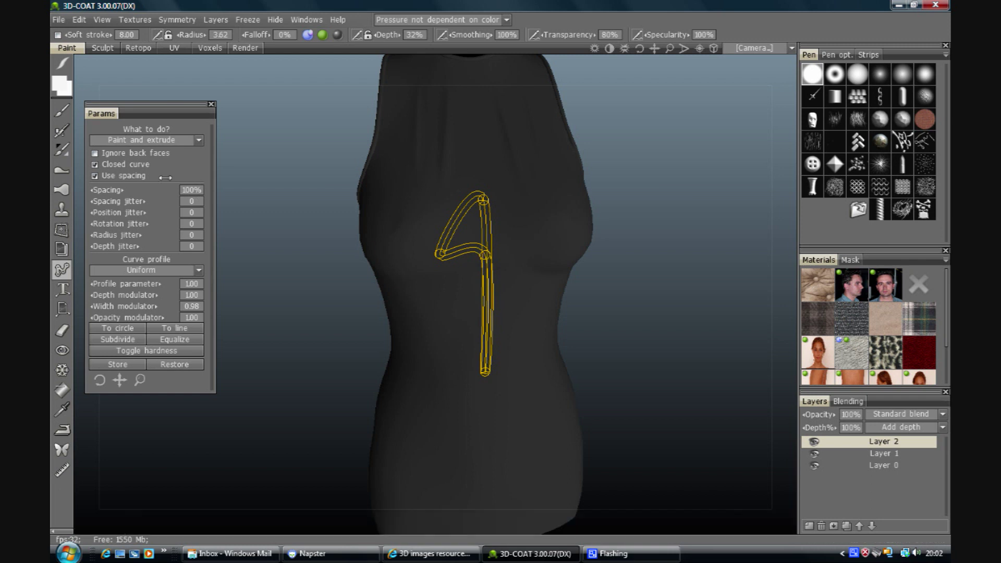
pyautogui.click(95, 164)
pyautogui.click(524, 249)
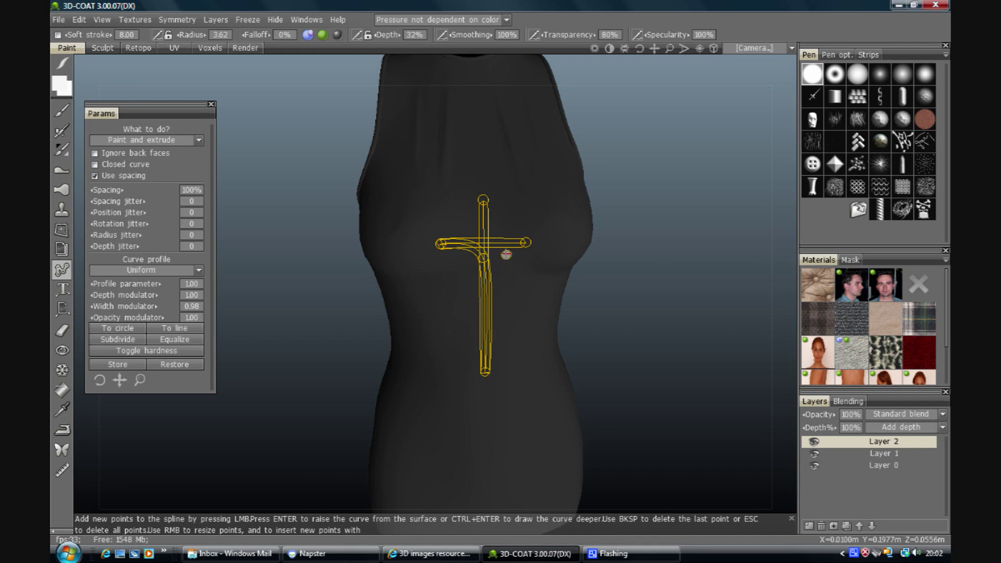
pyautogui.click(507, 255)
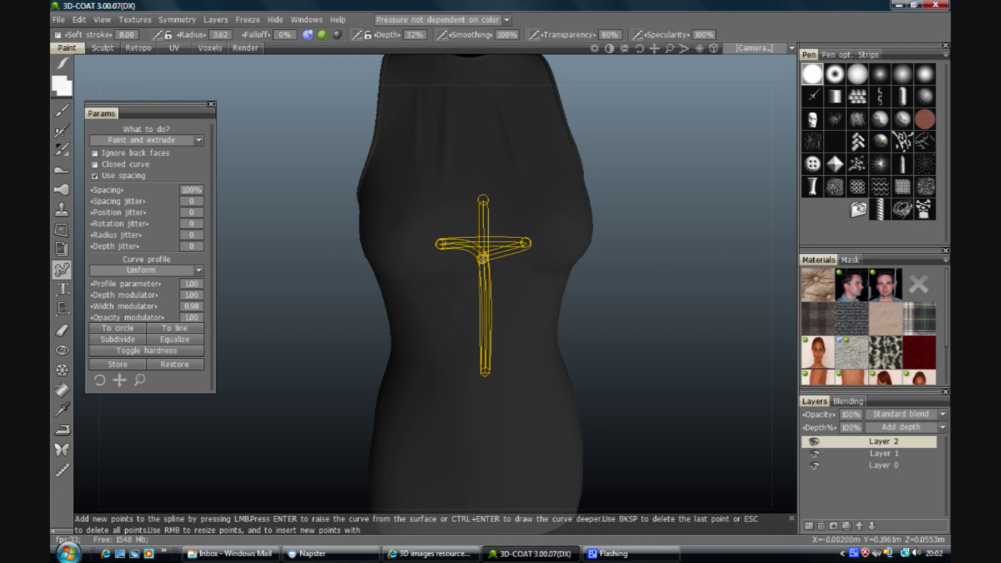
pyautogui.click(441, 243)
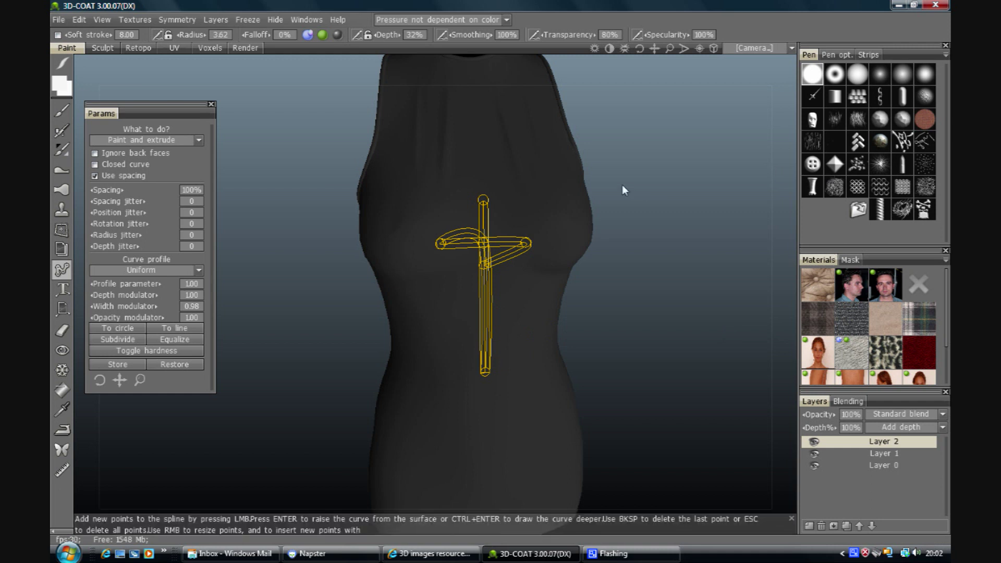
# - Apply the cross spline as a raised white stroke on the dress front and orbit to inspect it
pyautogui.press('Return')
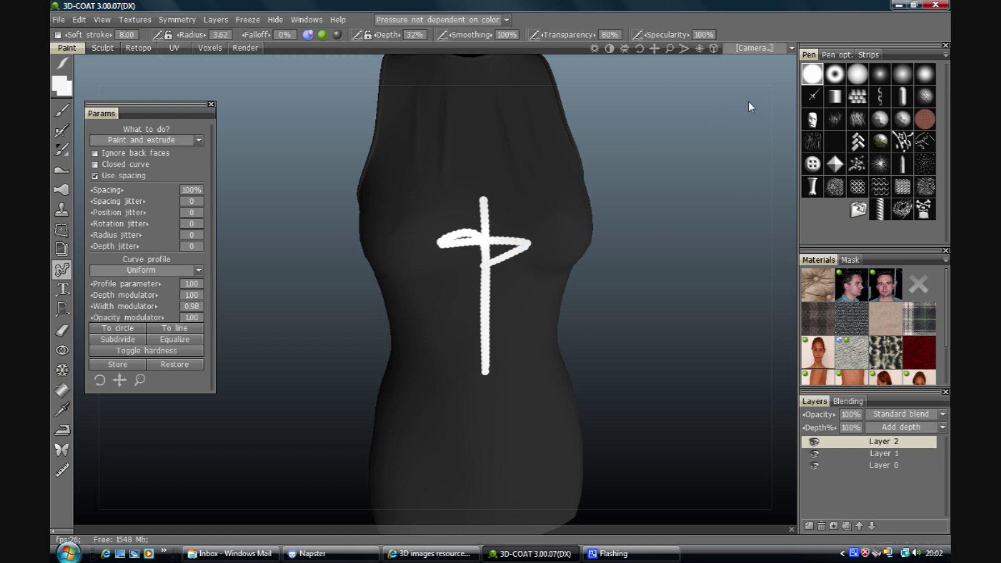
pyautogui.moveTo(587, 171)
pyautogui.mouseDown()
pyautogui.moveTo(573, 170)
pyautogui.moveTo(587, 208)
pyautogui.mouseUp()
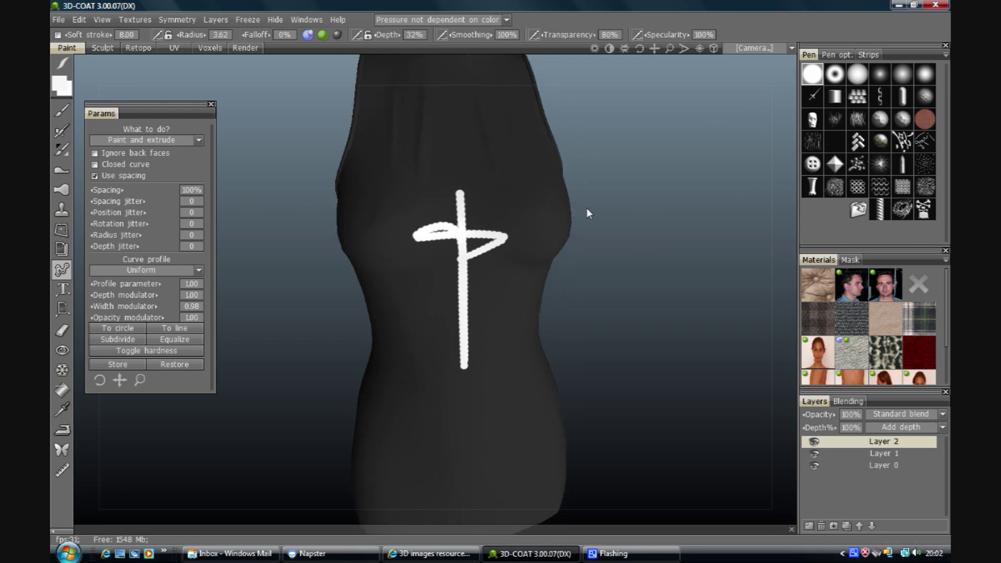